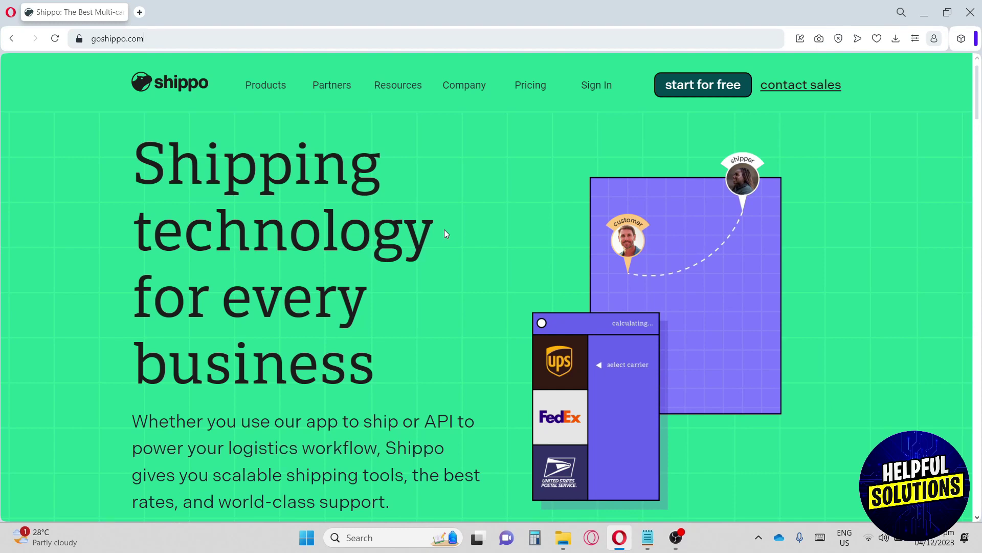
- Scroll through the Shippo landing page, reviewing its track record statistics
scroll(444, 230, down, 1)
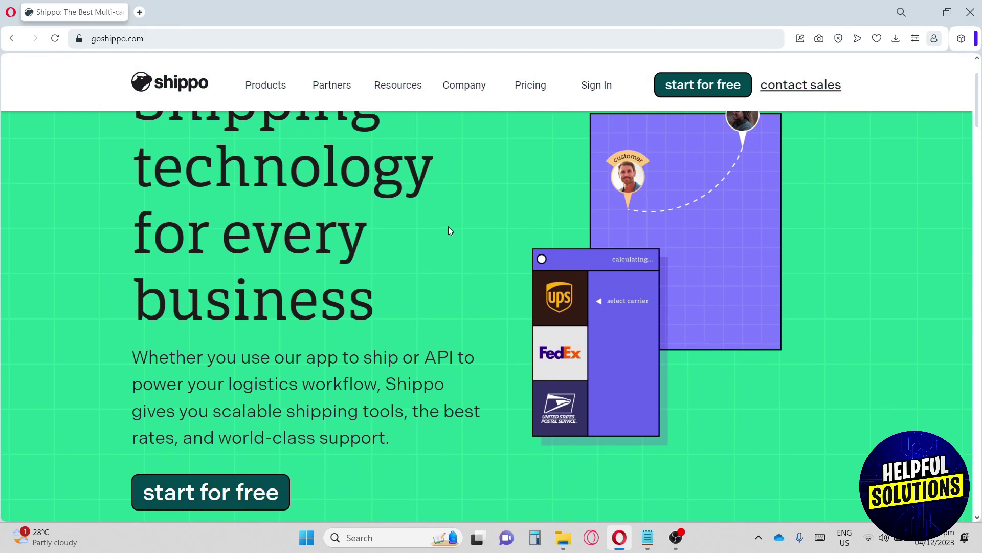
scroll(449, 230, up, 1)
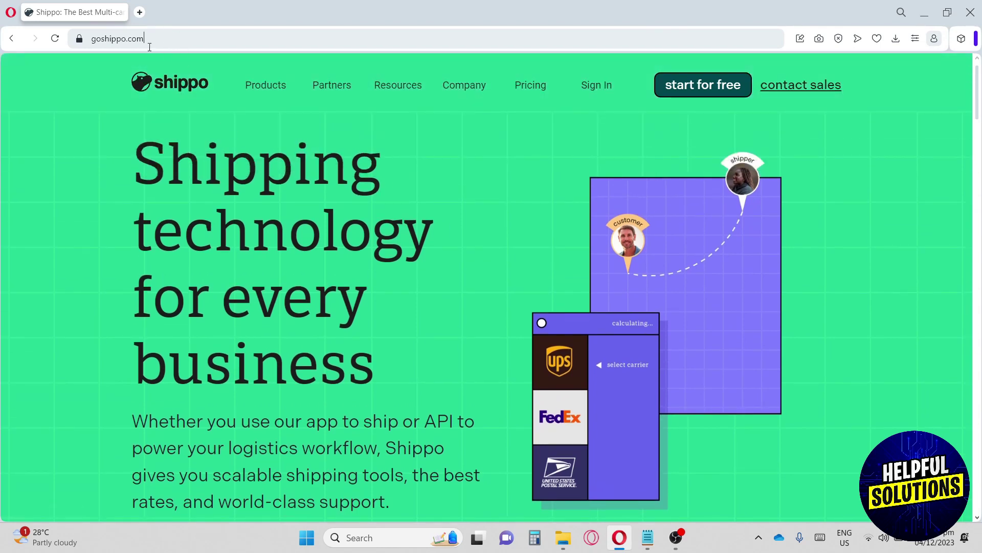
key(ctrl+a)
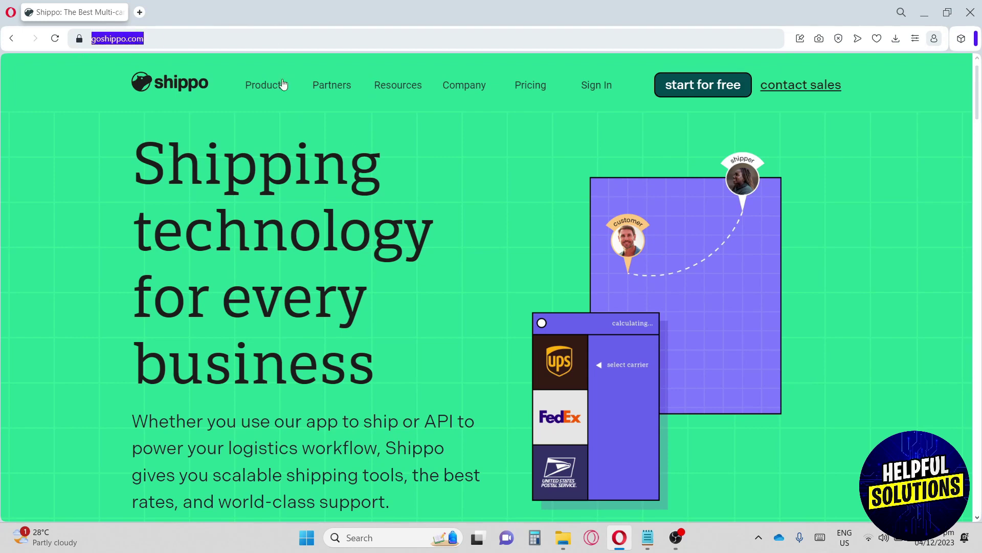
click(176, 175)
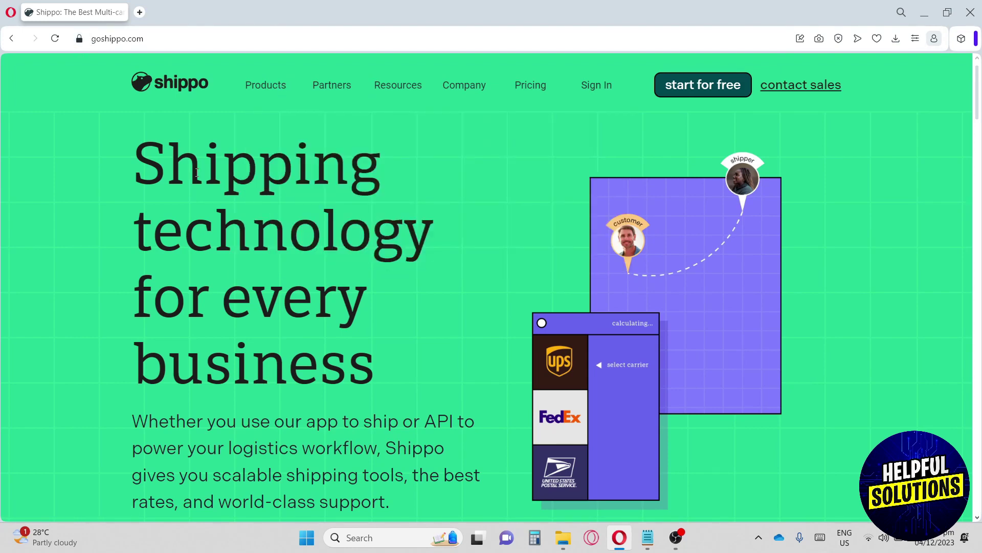
scroll(197, 171, down, 1)
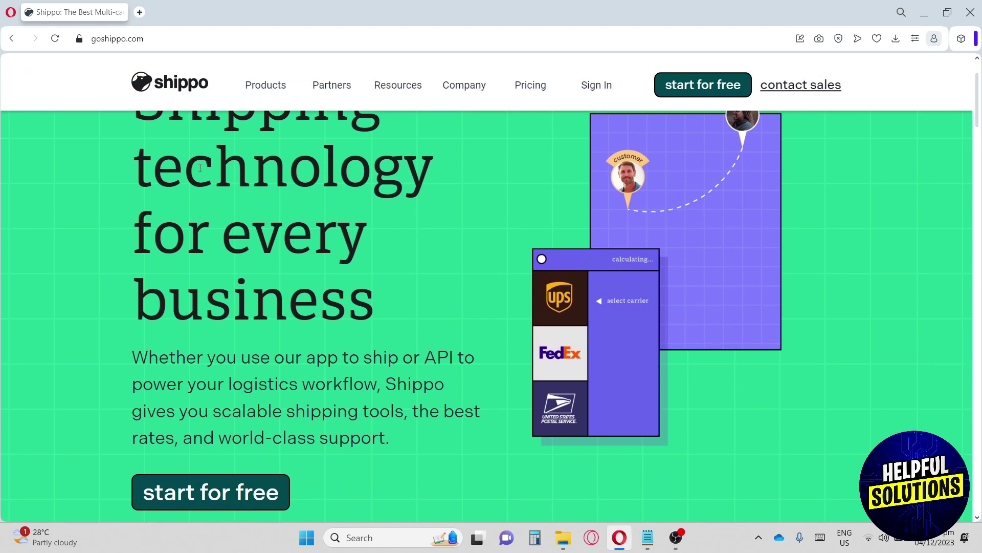
scroll(199, 168, down, 1)
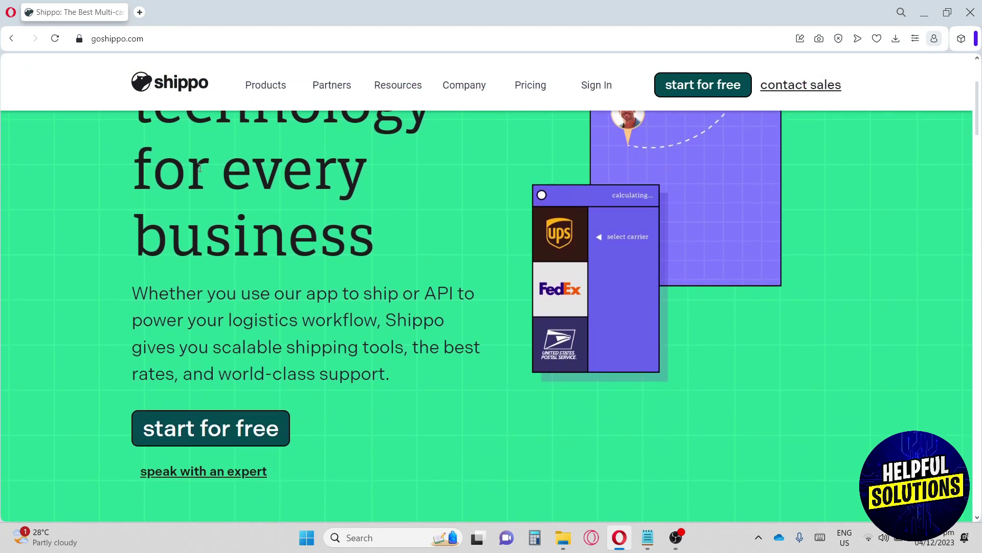
scroll(201, 168, down, 1)
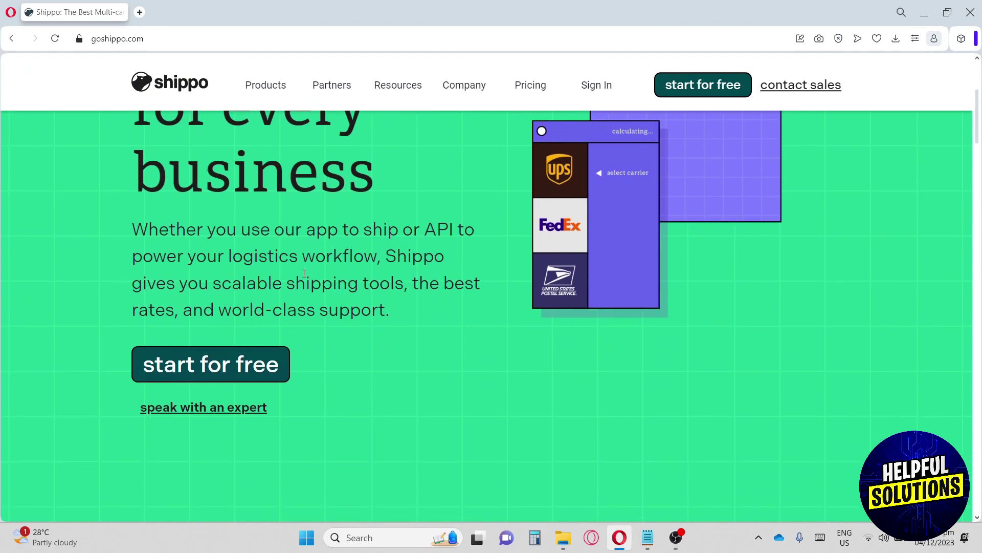
scroll(307, 263, down, 5)
scroll(309, 260, down, 3)
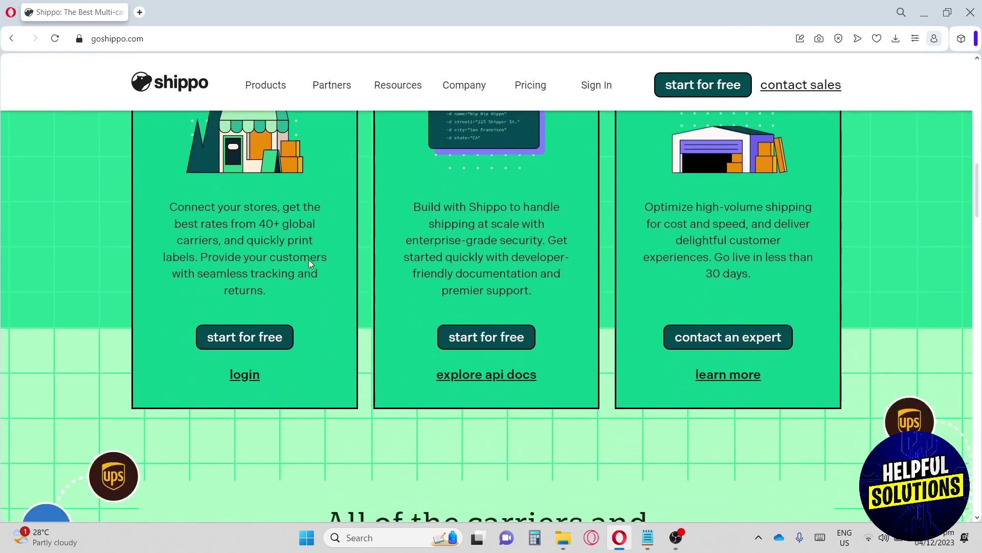
scroll(309, 257, up, 2)
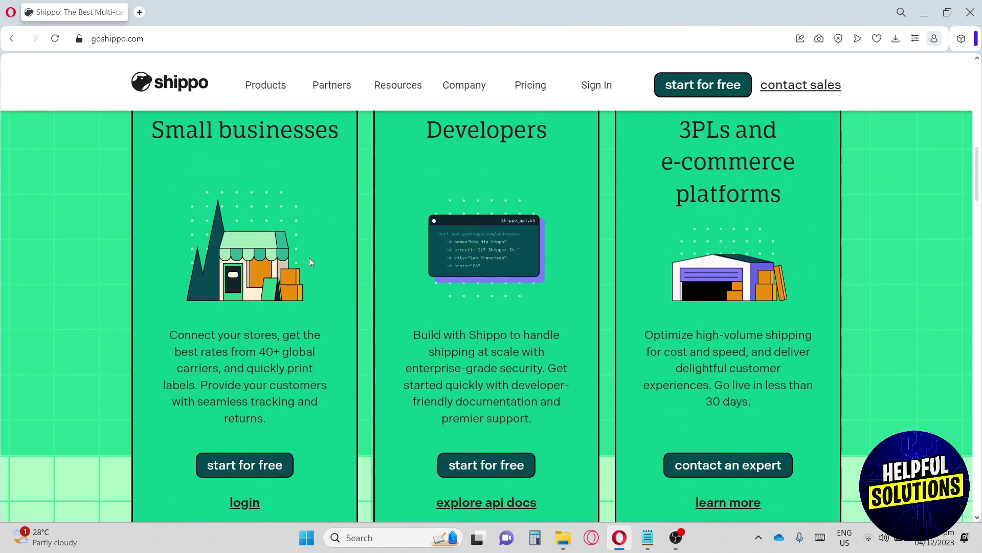
scroll(310, 261, down, 10)
scroll(311, 261, down, 13)
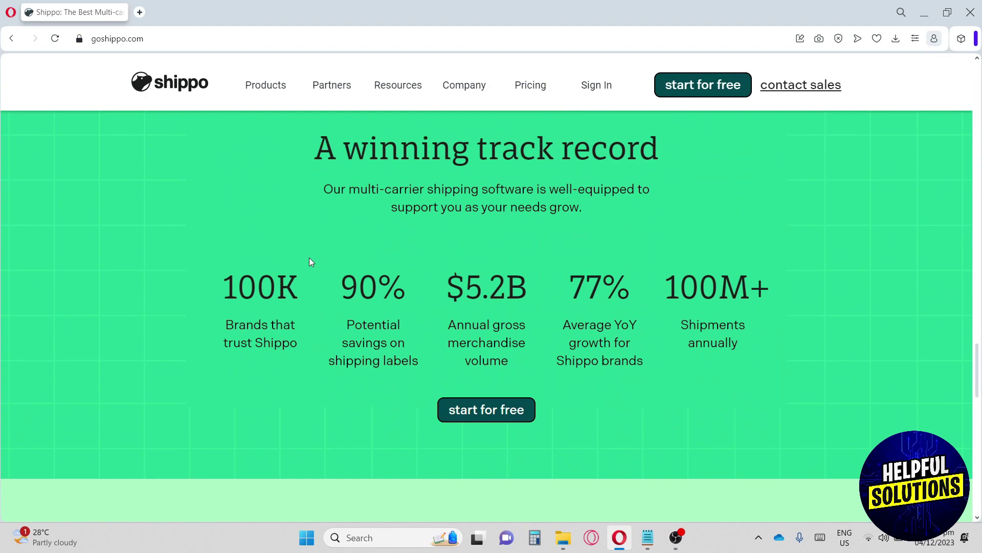
scroll(309, 262, down, 7)
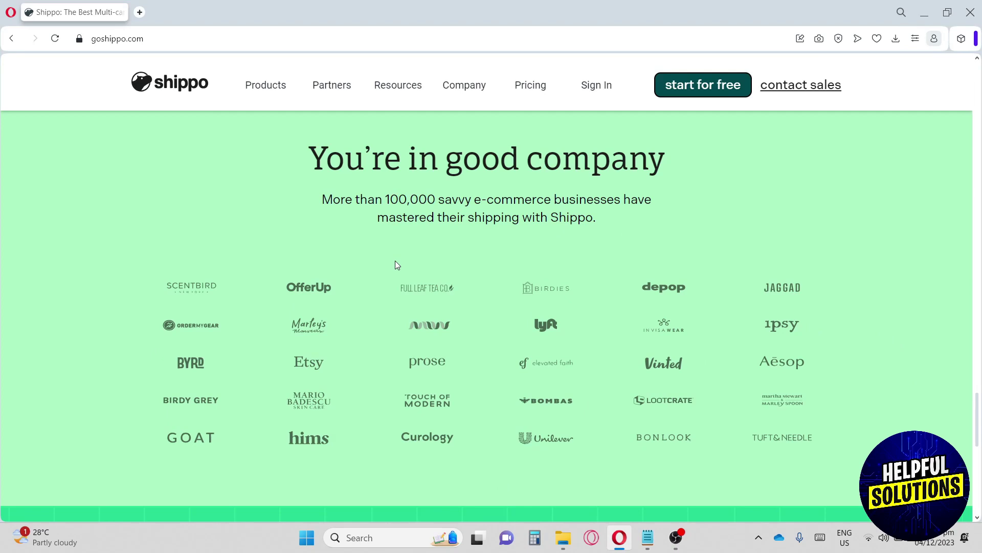
scroll(396, 261, up, 5)
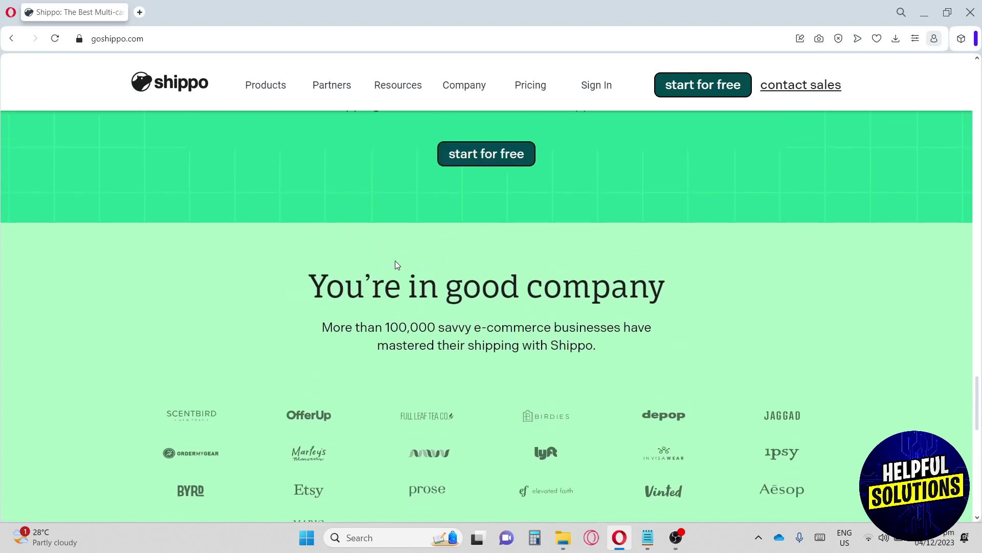
scroll(396, 261, up, 3)
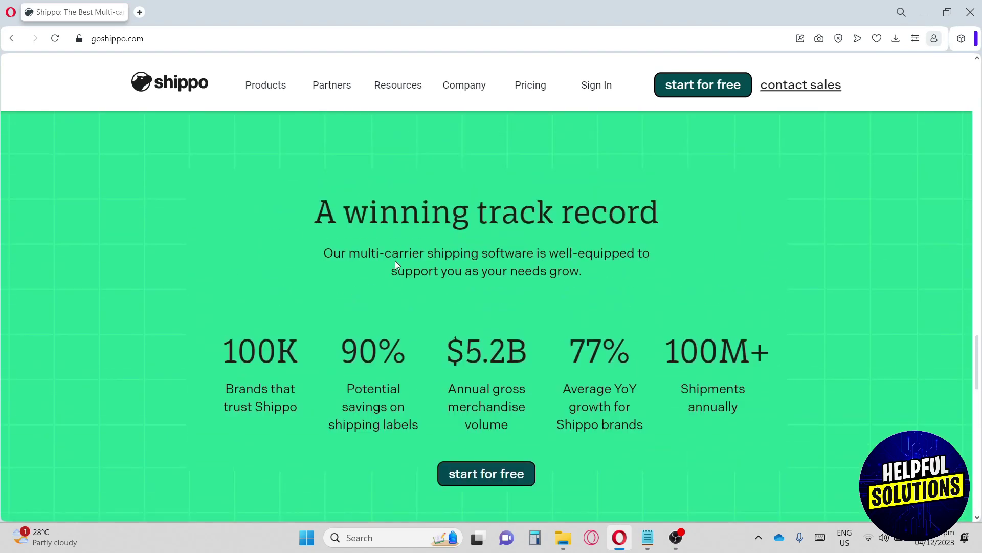
drag(314, 210, 802, 420)
click(795, 421)
scroll(503, 294, up, 20)
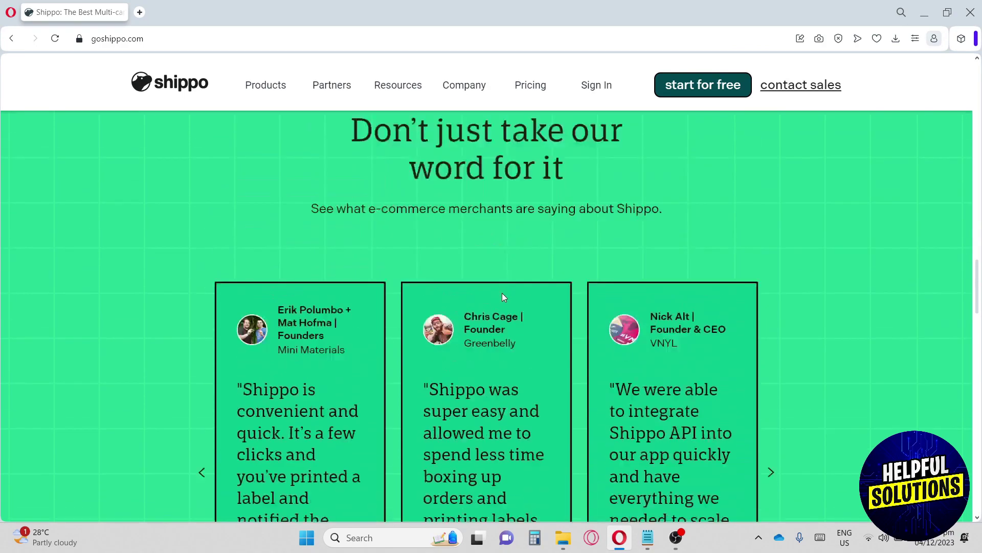
scroll(502, 293, up, 5)
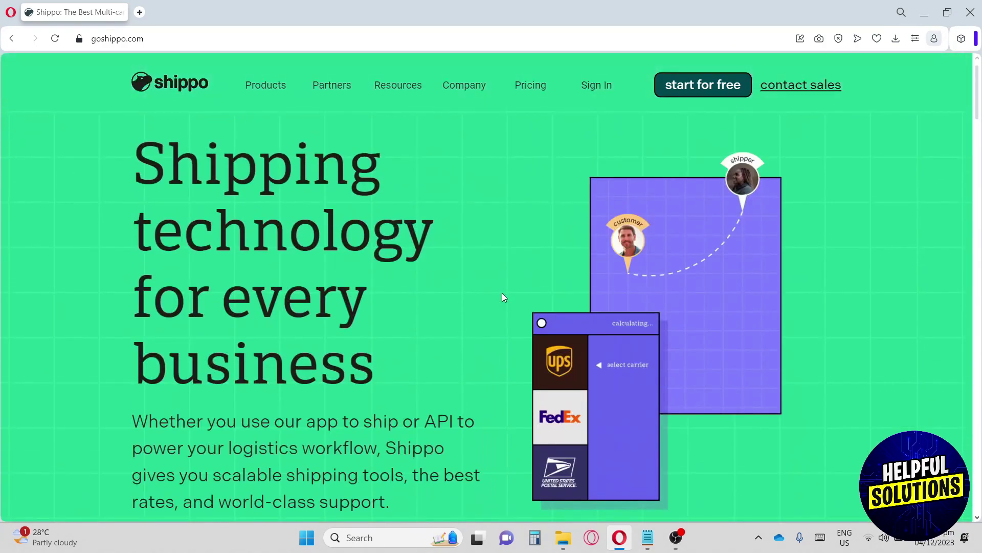
scroll(536, 241, down, 3)
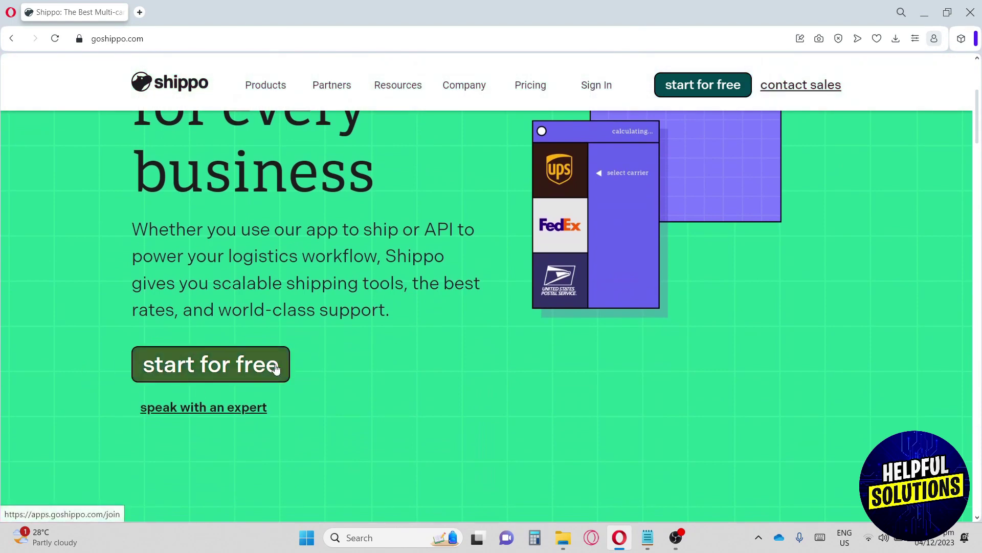
- Sign up for a free account with first name, last name, e-mail and a password
click(209, 364)
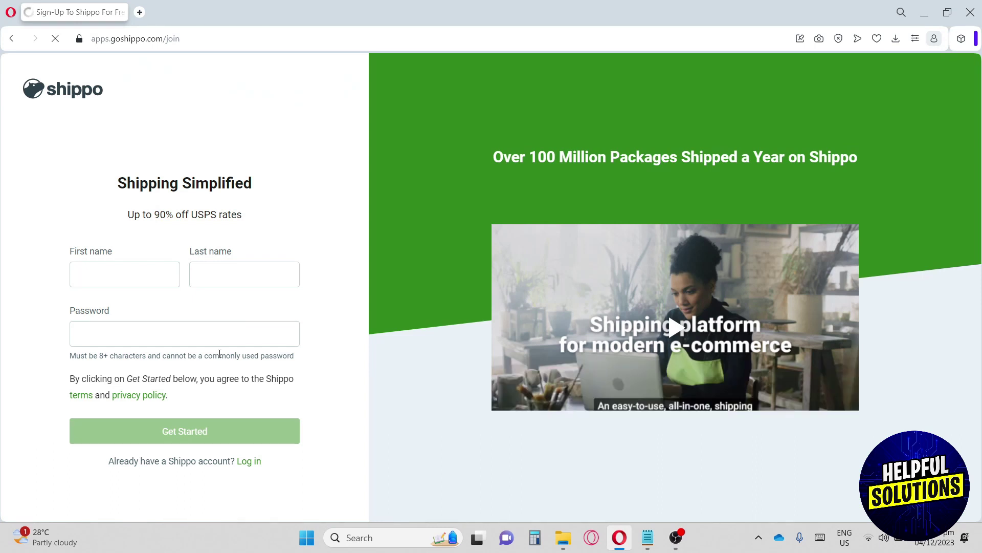
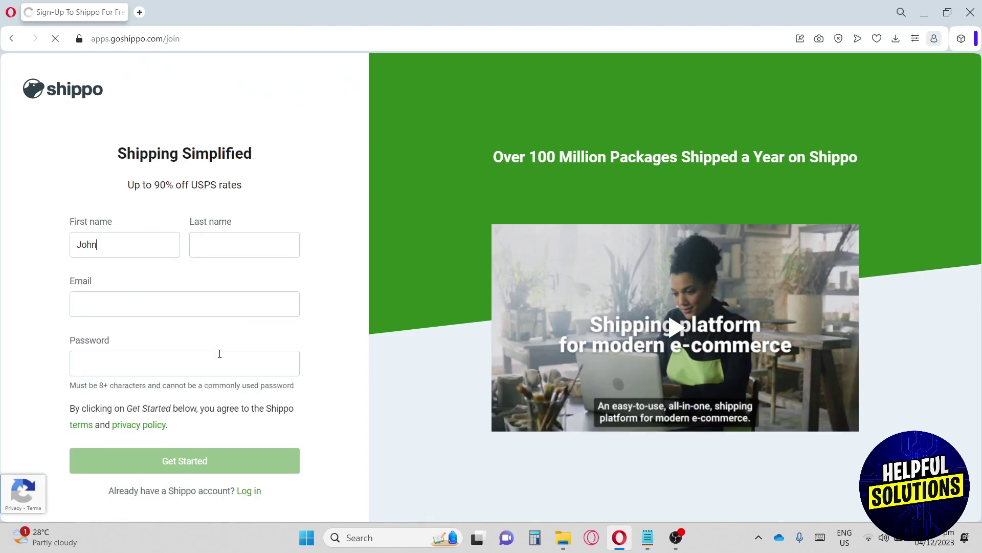
click(226, 248)
text(keir)
click(97, 315)
click(108, 361)
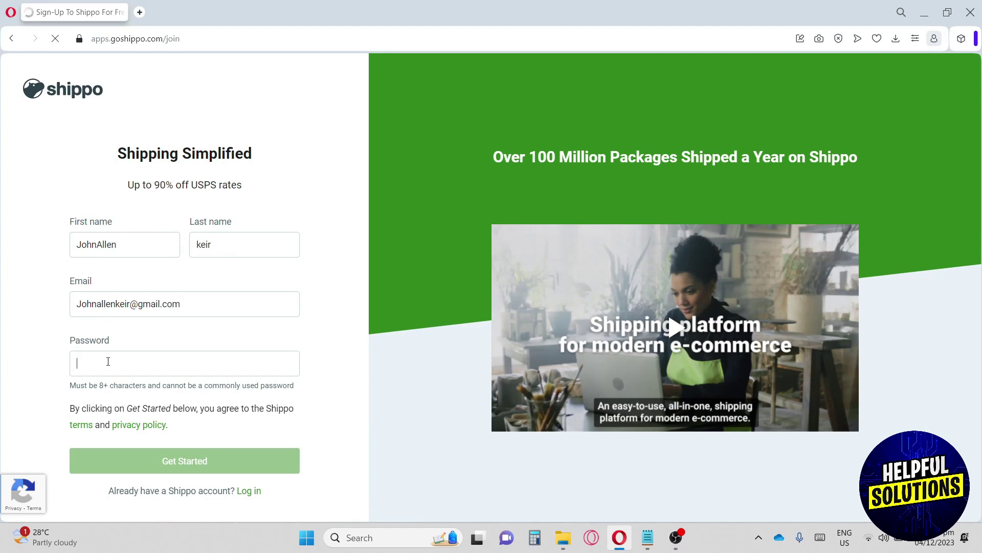
text(•••••••••)
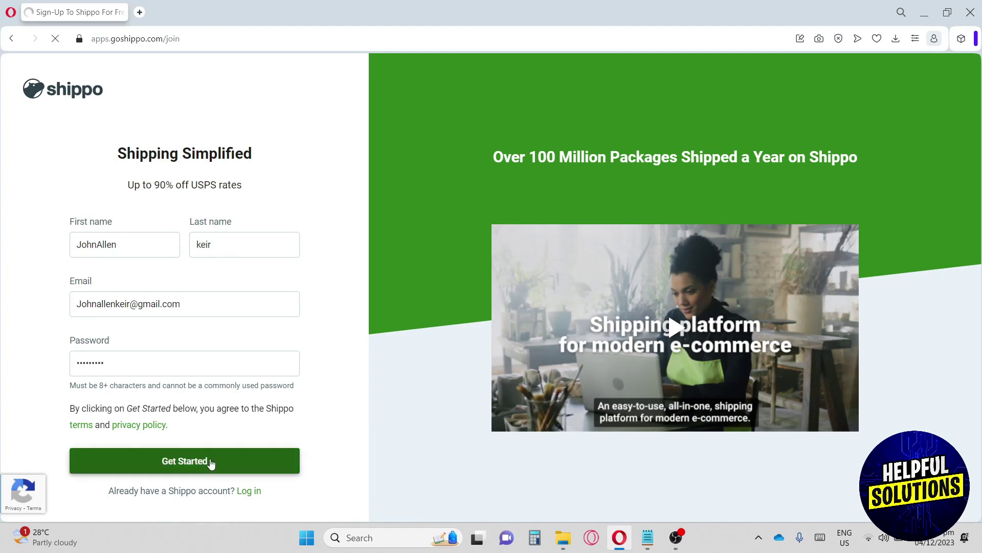
click(211, 463)
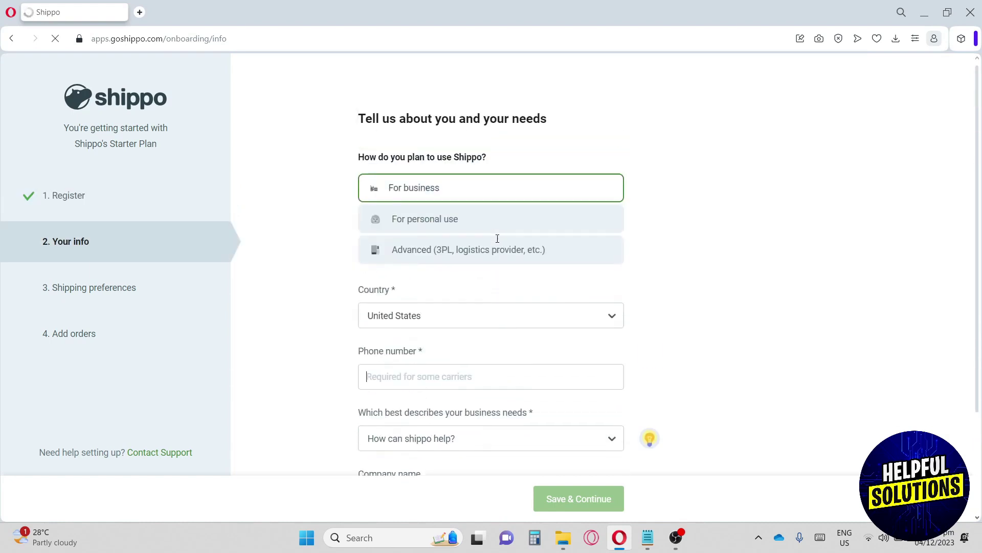
- Choose business use, set the country to Philippines and fill in the phone number
drag(358, 156, 488, 160)
click(457, 189)
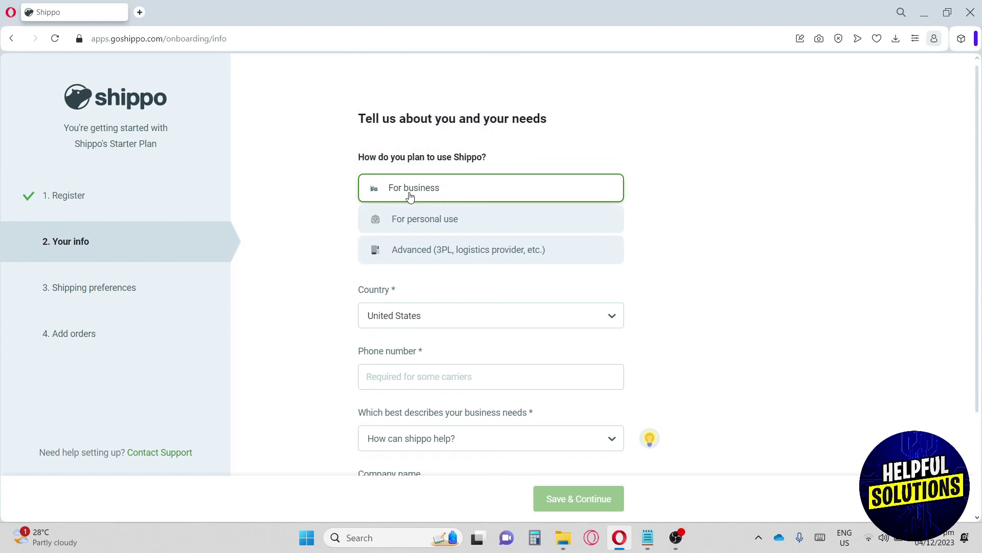
scroll(430, 240, down, 1)
click(435, 251)
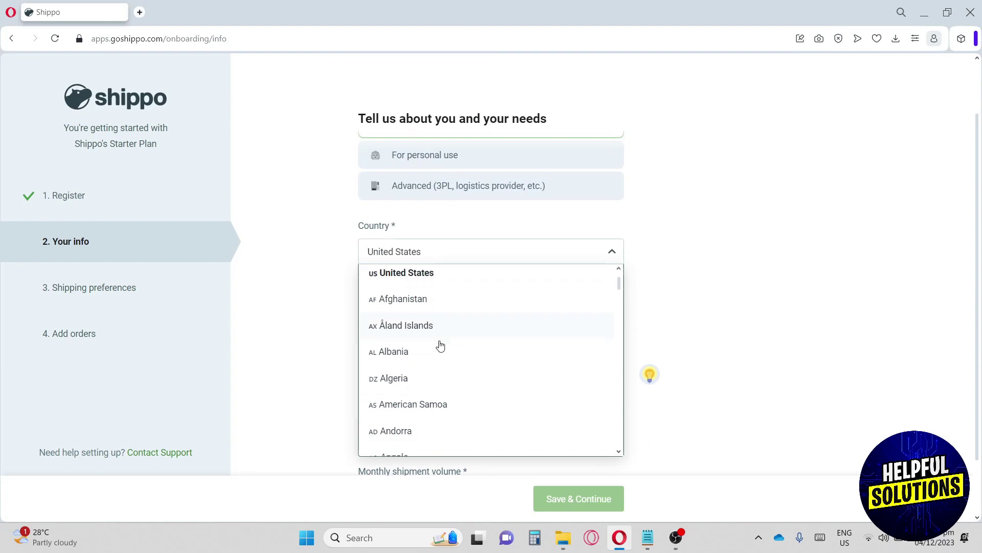
scroll(440, 346, down, 20)
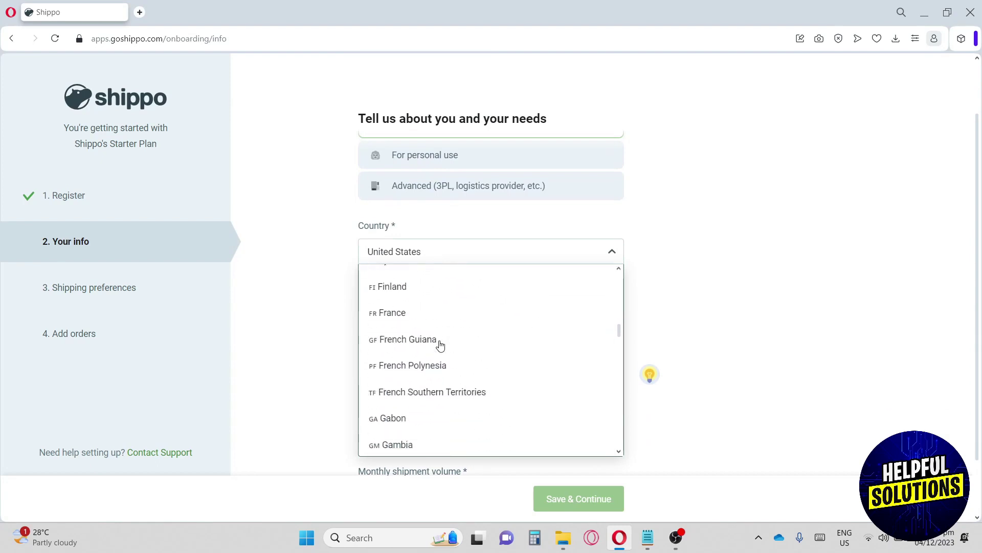
scroll(439, 346, down, 10)
click(434, 310)
click(434, 312)
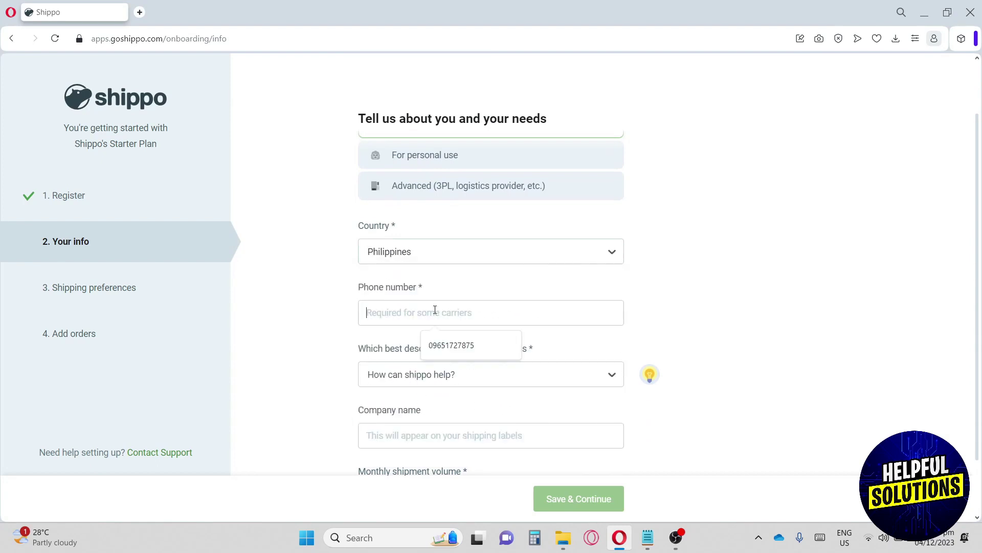
click(453, 343)
- Select 'Shipping free items' as the business need
drag(359, 348, 473, 352)
scroll(471, 344, down, 2)
click(467, 309)
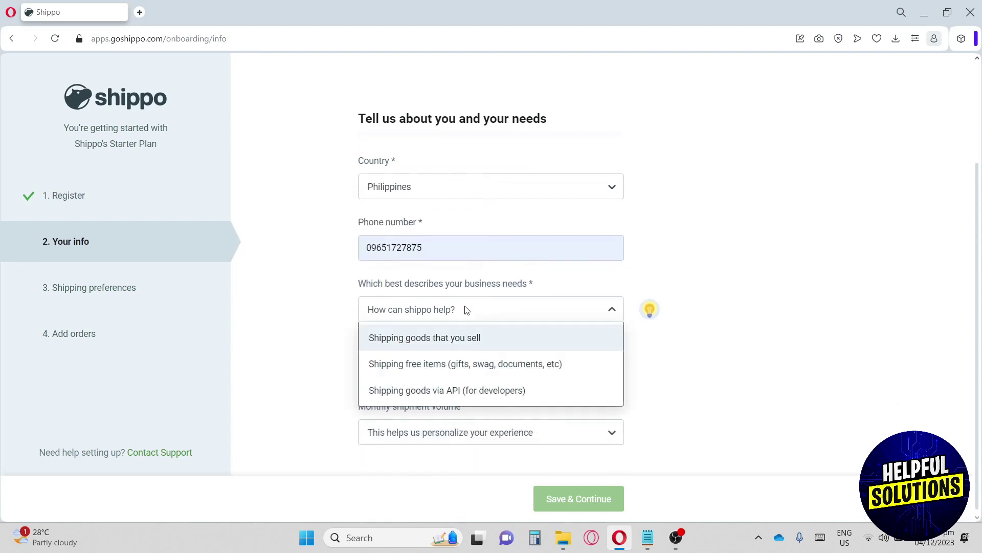
click(449, 369)
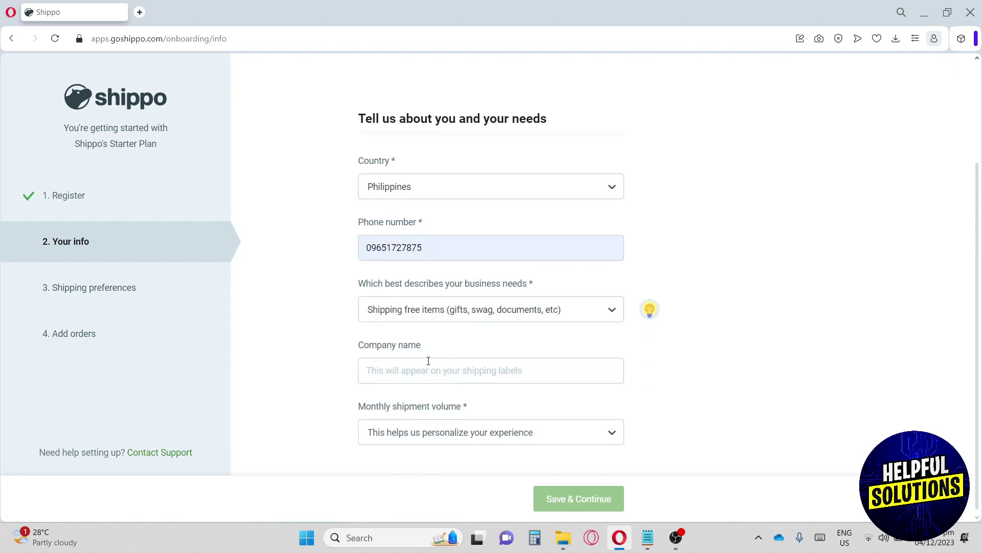
- Enter company name Helpfulsolutions and set monthly shipment volume to 1-100
click(425, 368)
text(HElpfulsoluti)
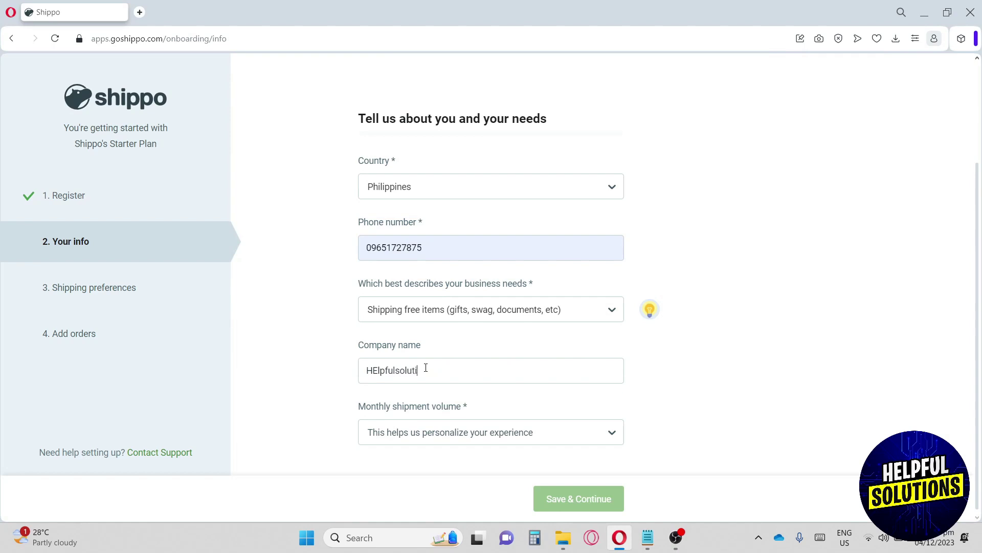
text(ons)
key(Home)
key(Right)
key(Right)
key(BackSpace)
text(e)
click(438, 434)
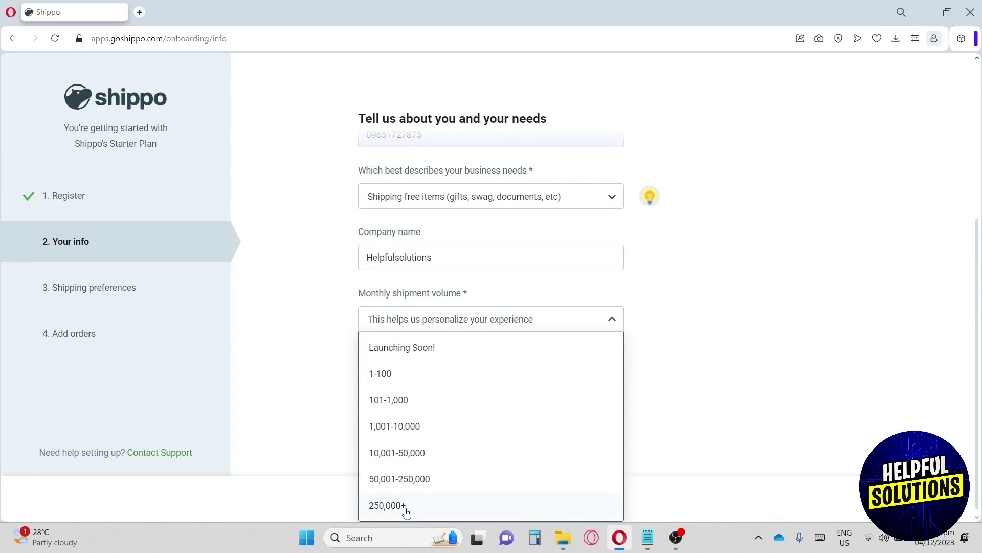
click(399, 381)
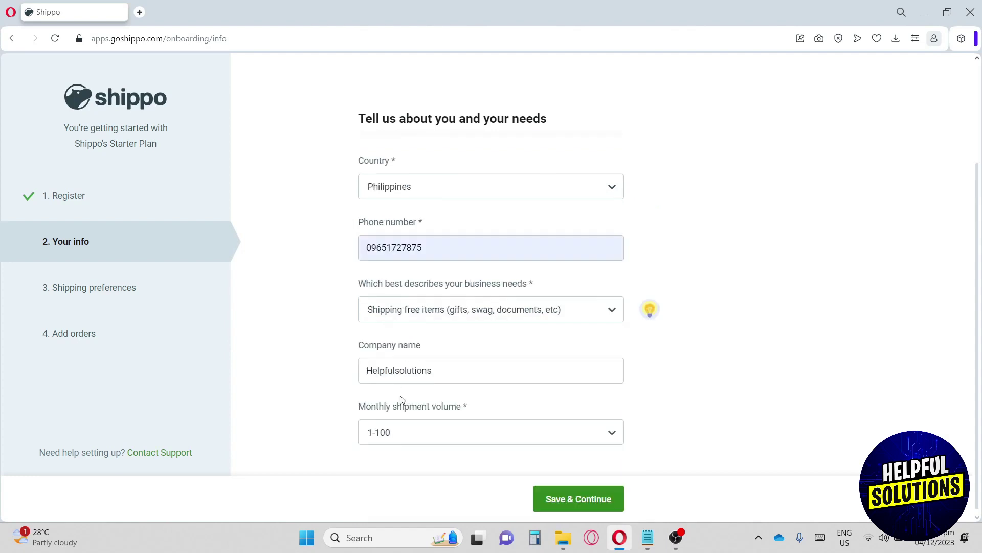
click(609, 499)
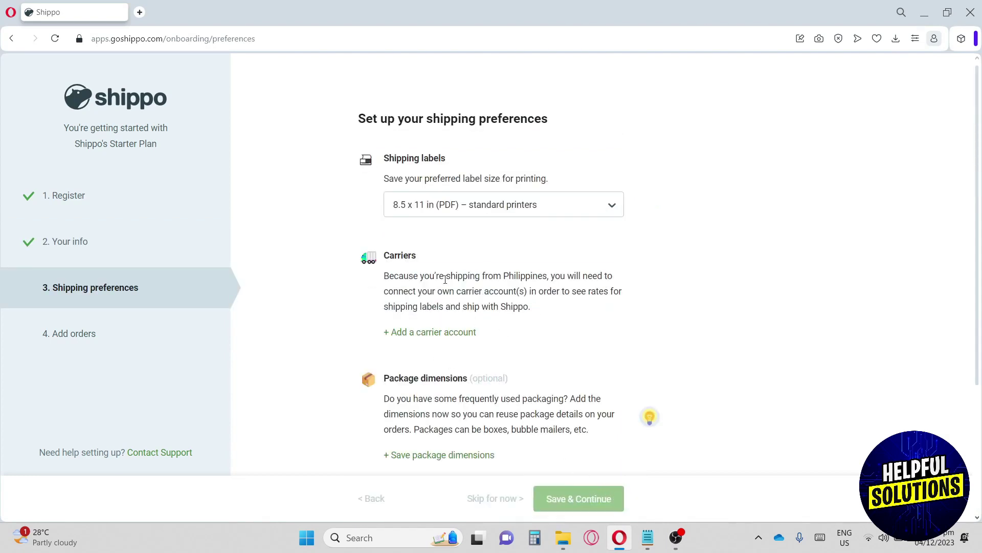
click(459, 206)
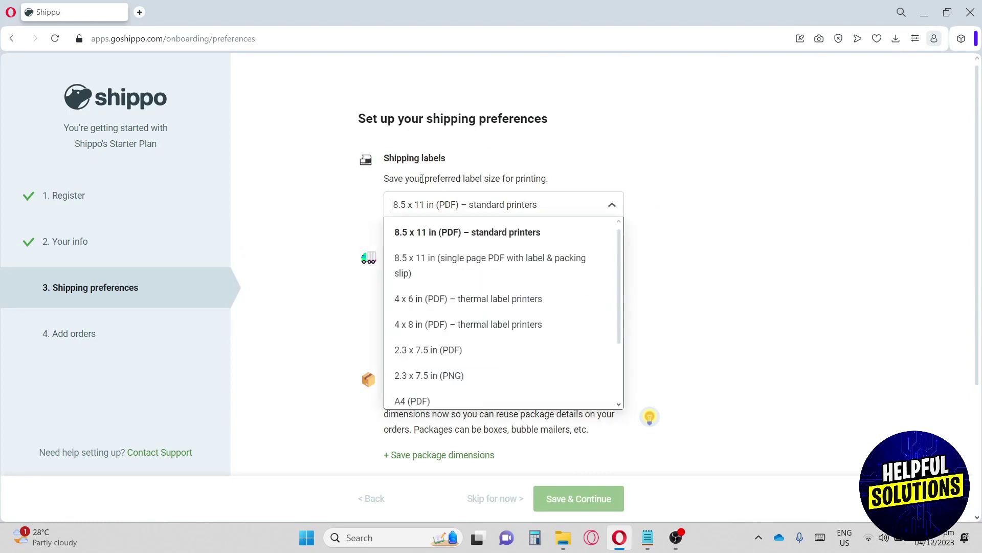
double_click(393, 161)
click(464, 210)
scroll(469, 281, down, 2)
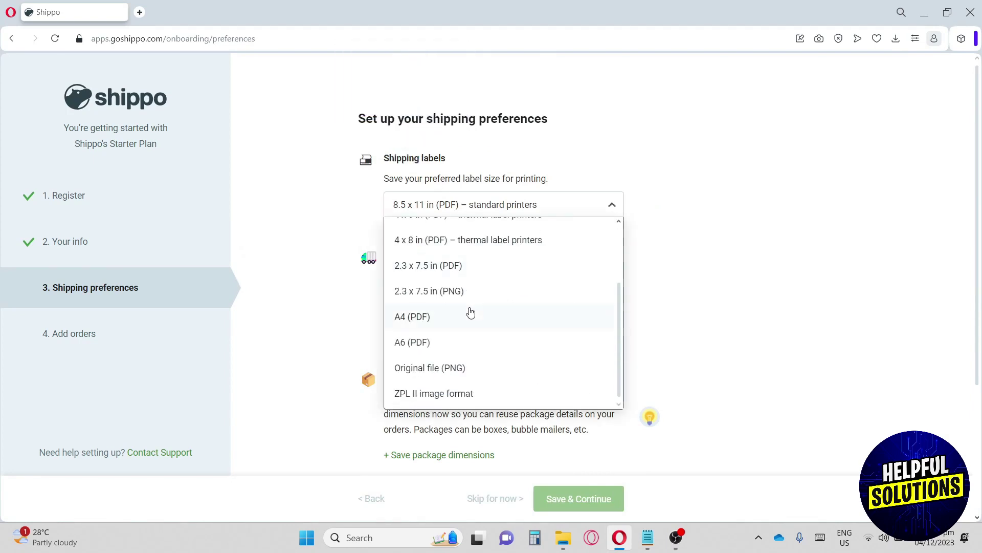
scroll(467, 311, up, 2)
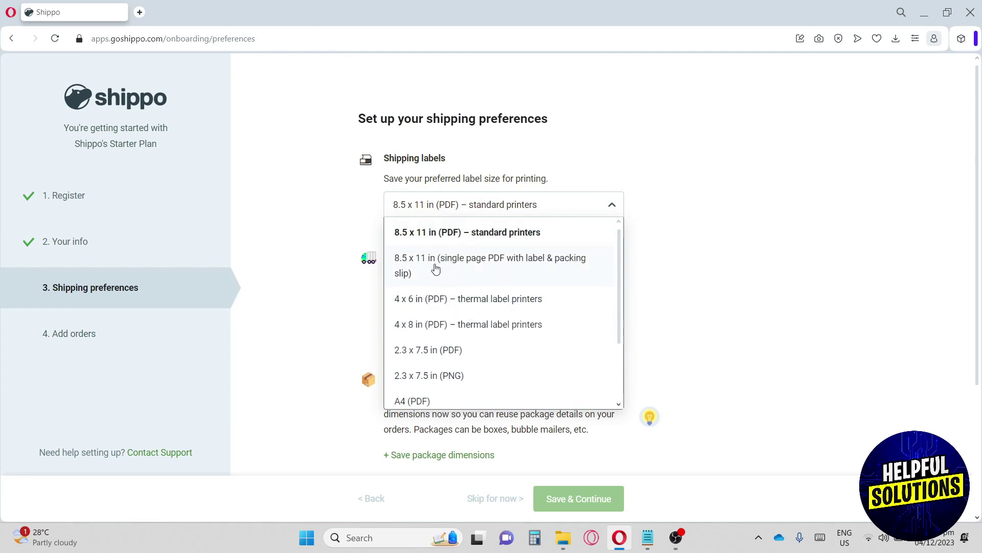
click(420, 234)
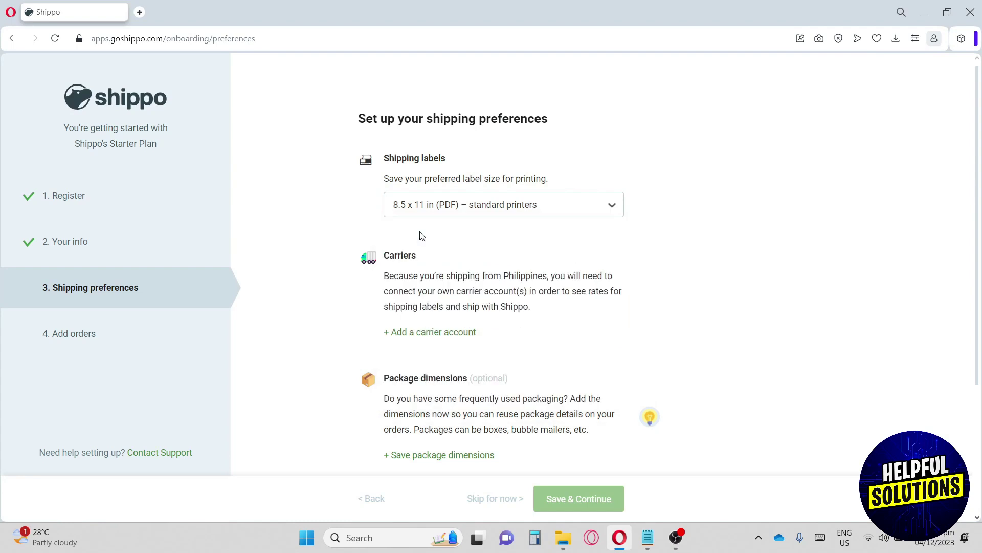
- Choose DHL Express and enter nickname Helpfulsolutions, the account number and Site ID
click(423, 335)
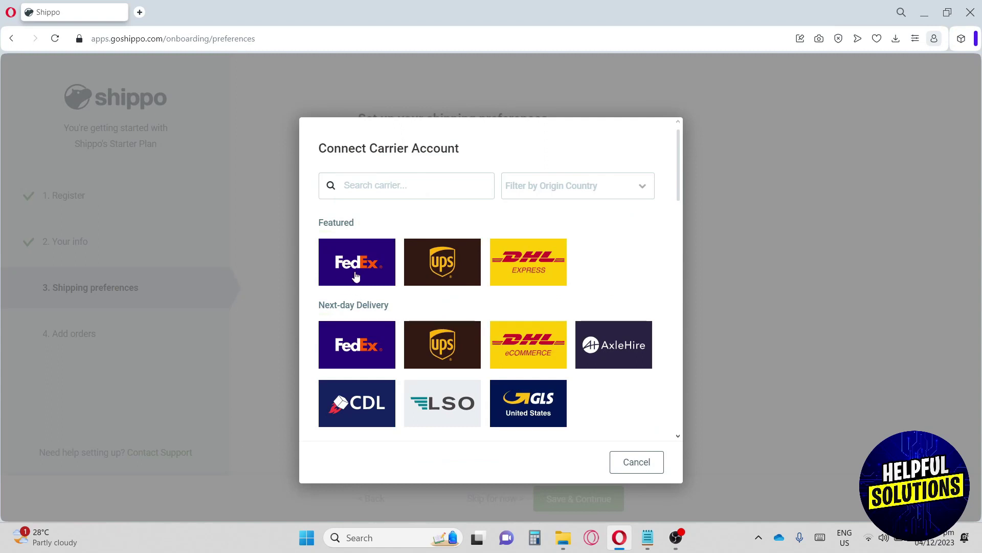
click(547, 273)
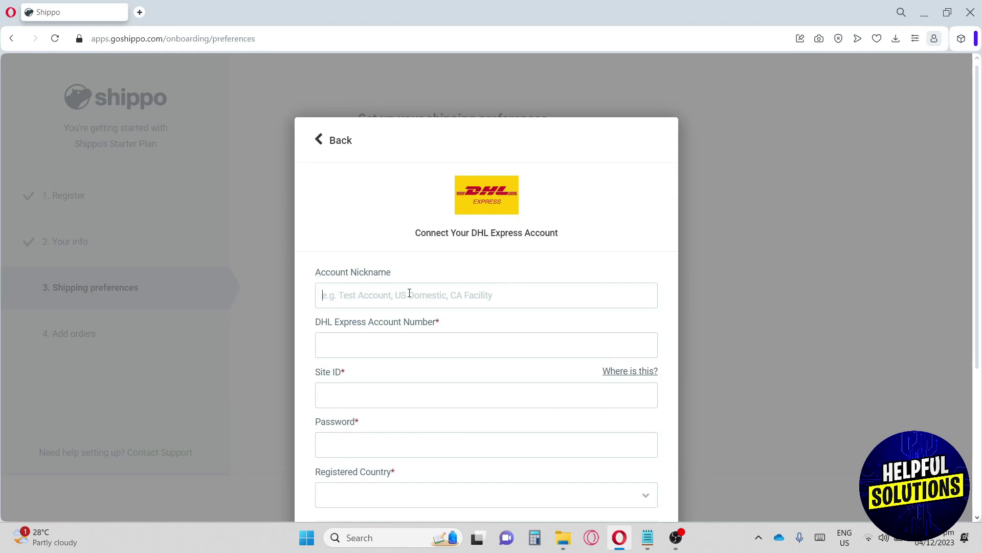
text(Helpfulsolutions)
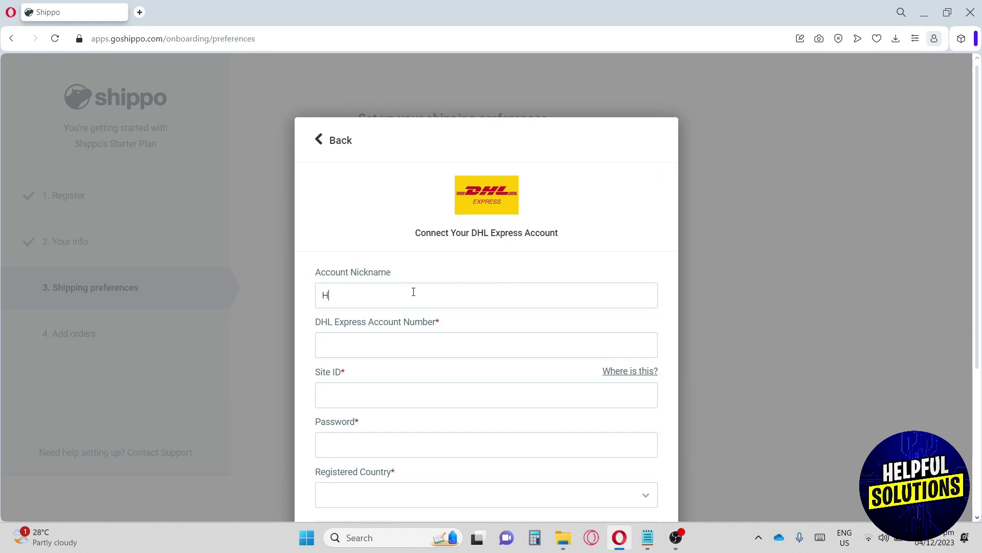
click(386, 342)
key(Tab)
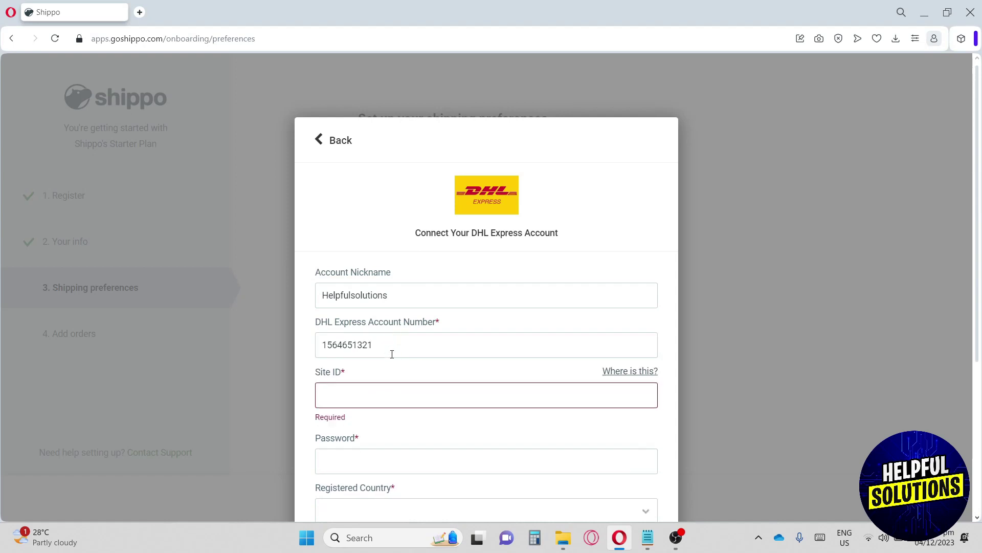
key(Tab)
- Enter the account password, set the registered country to Philippines and connect the account
scroll(375, 376, down, 1)
text(•••••••••)
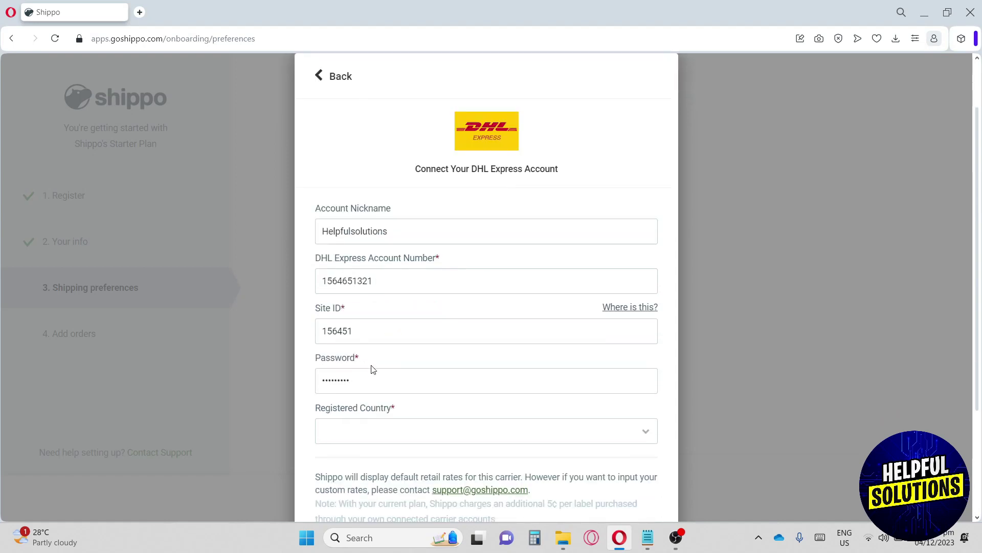
click(383, 431)
text(phili)
click(401, 491)
scroll(566, 321, down, 3)
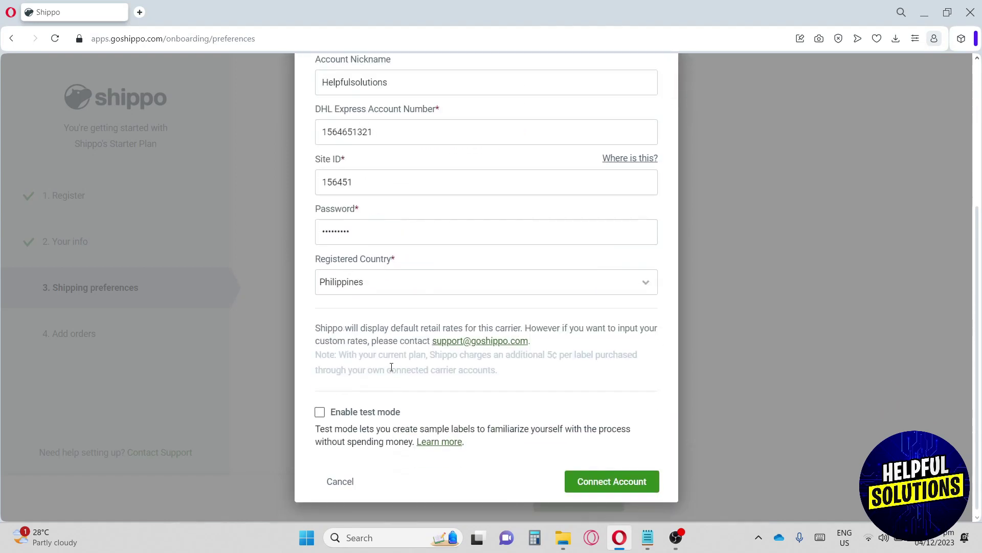
click(621, 479)
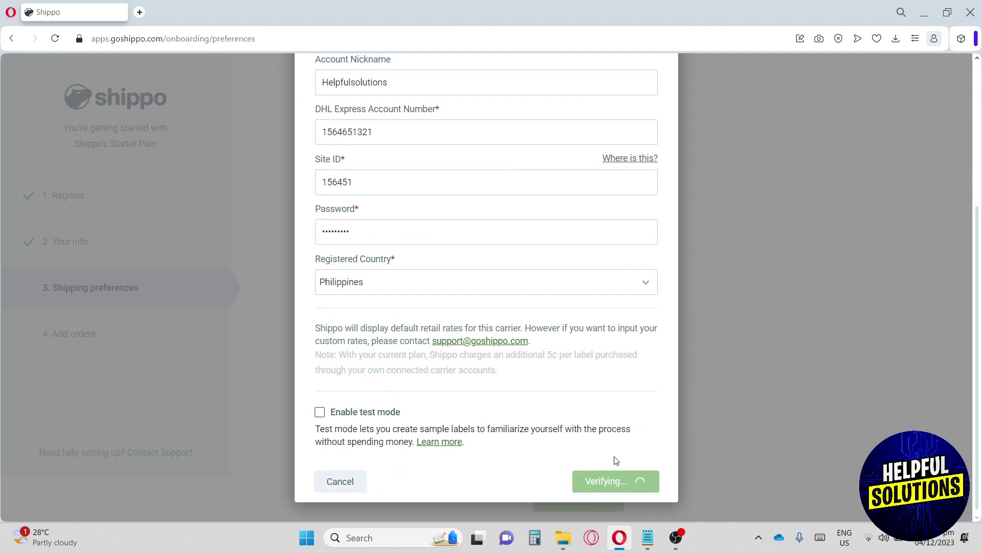
scroll(615, 452, down, 3)
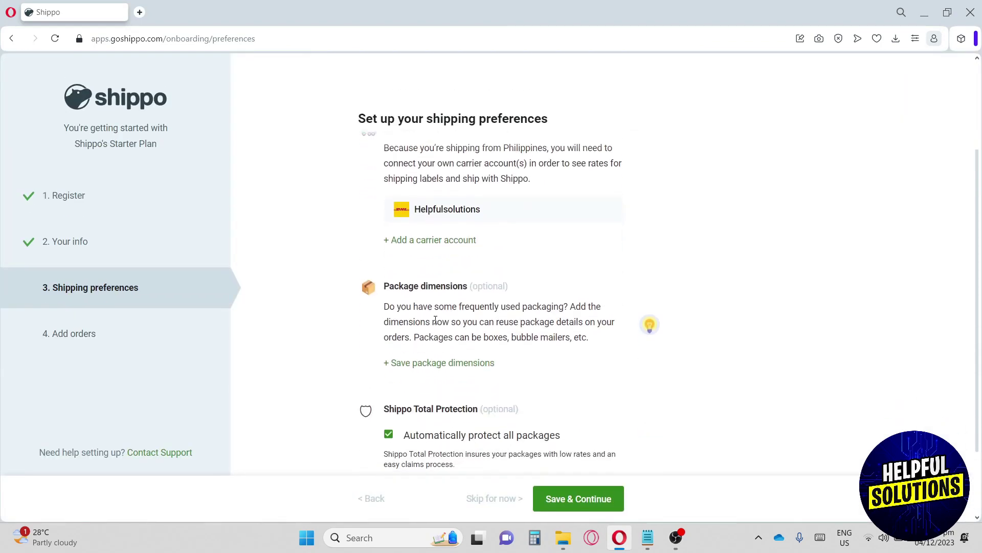
- Define a new custom package measuring 25 x 10 x 9 in
click(443, 370)
click(386, 201)
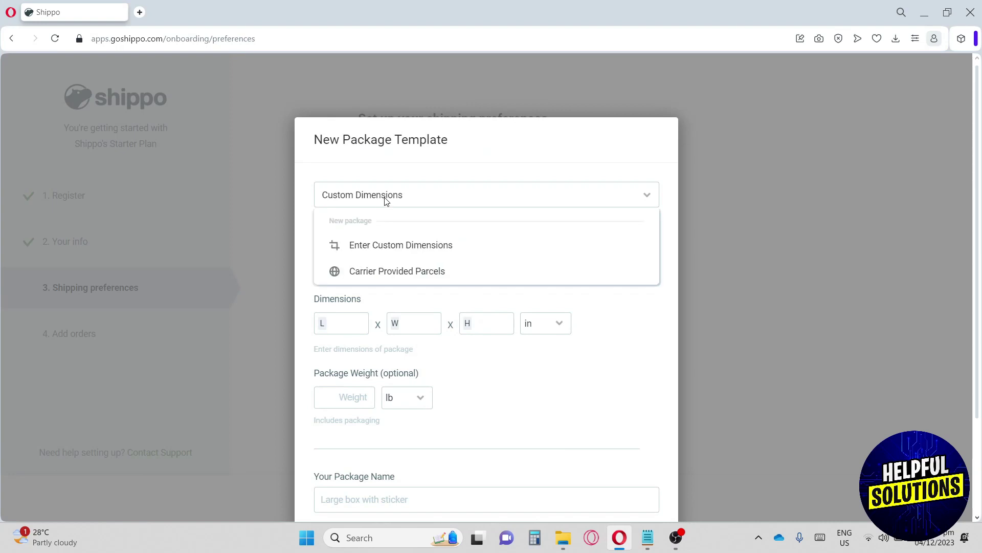
click(387, 198)
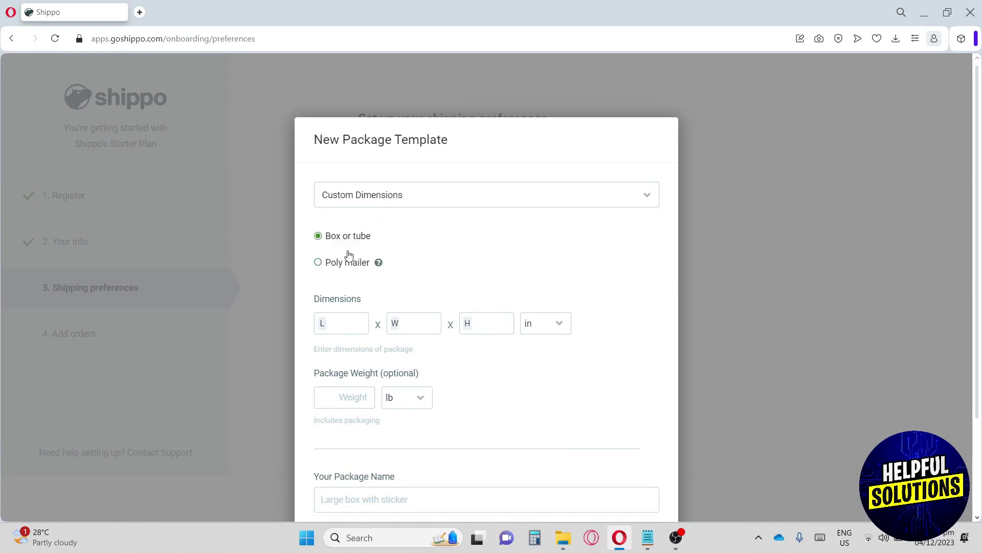
click(351, 322)
text(25)
click(406, 321)
text(10)
key(Tab)
text(9)
click(545, 323)
click(546, 367)
scroll(350, 355, down, 1)
- Set the package weight to 10 kg
click(338, 328)
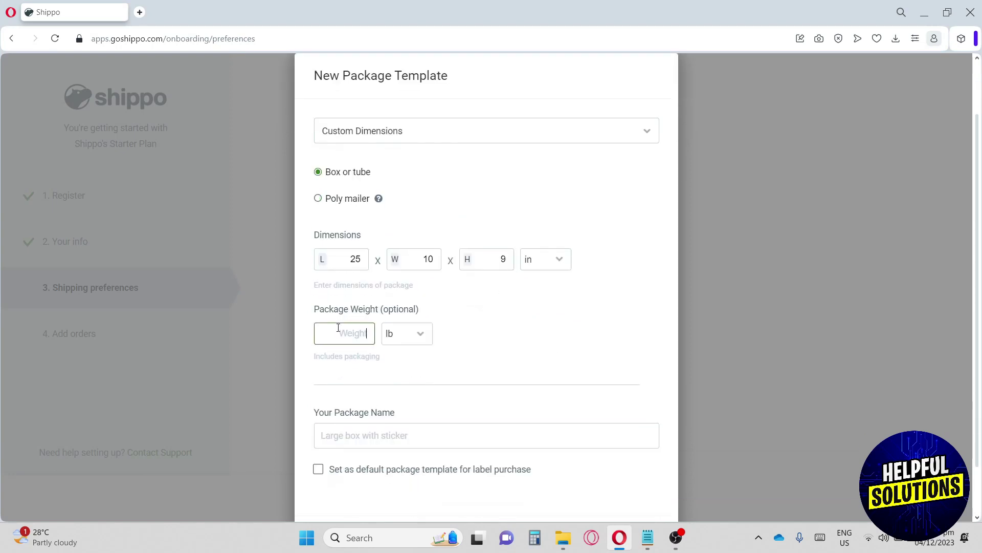
click(401, 333)
click(407, 384)
click(393, 335)
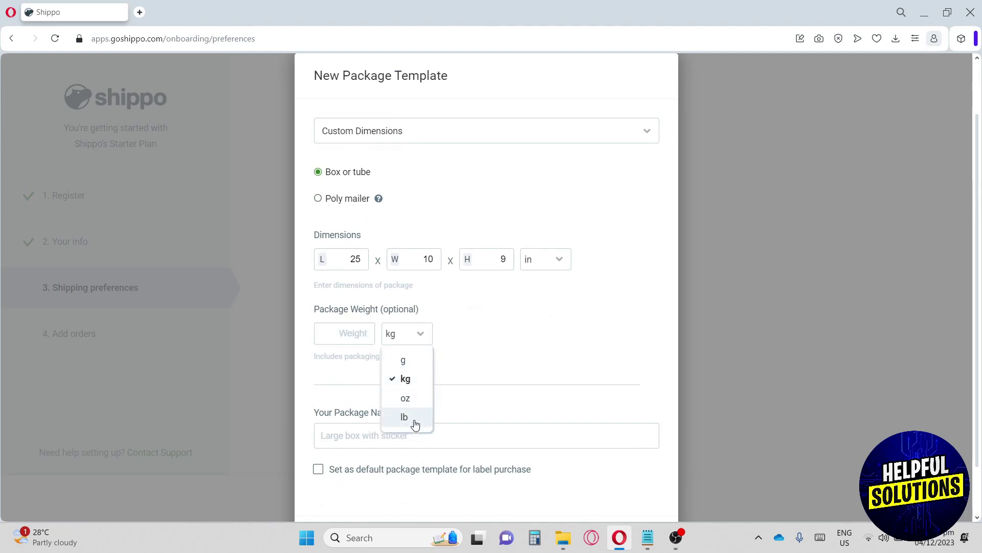
click(358, 335)
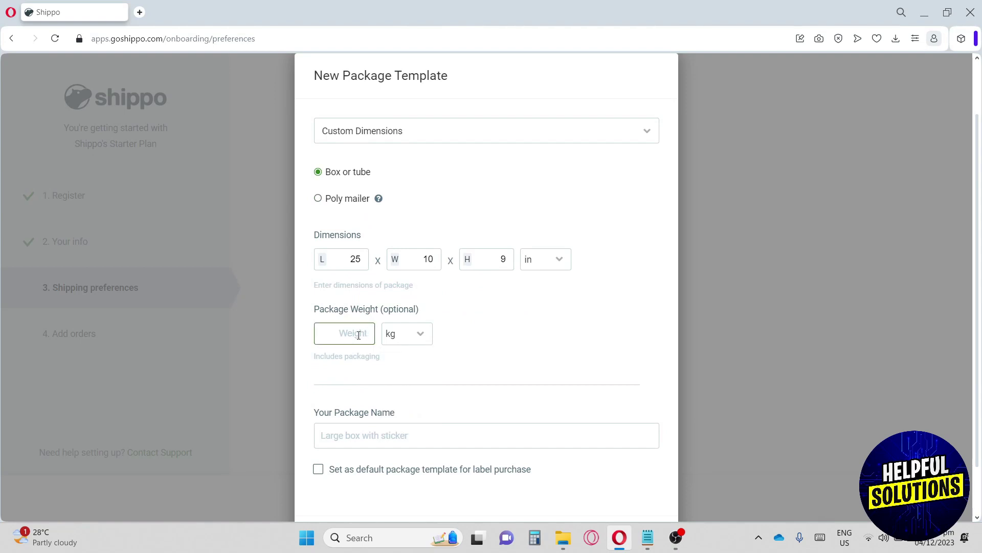
text(10)
scroll(364, 348, down, 1)
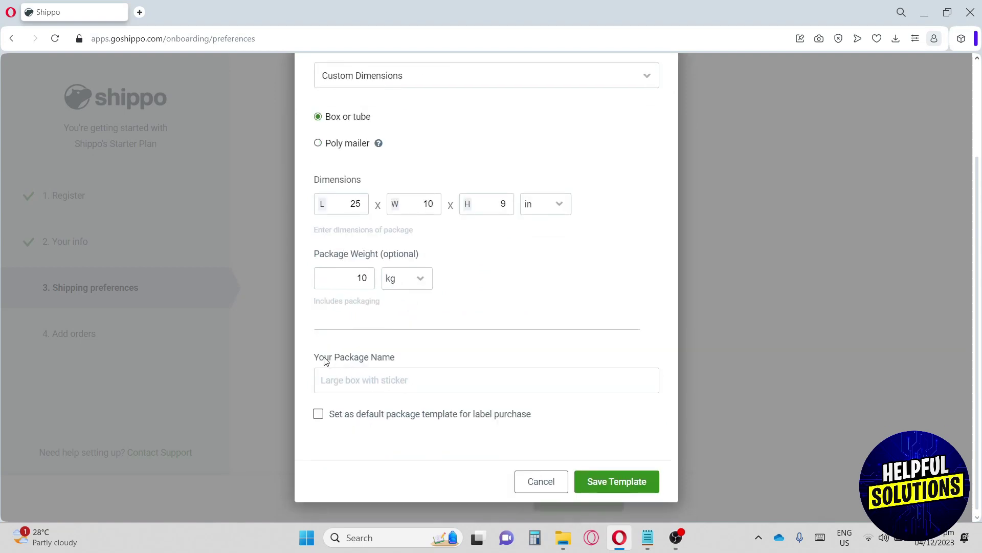
- Name the template helpfulsolution, make it the default and save it
click(395, 382)
text(helpfulsolution)
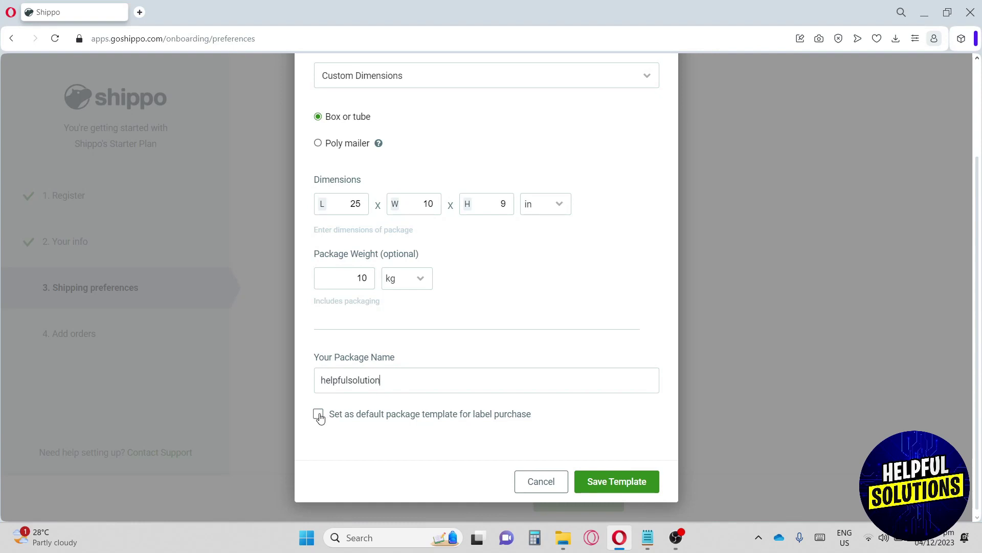
click(318, 414)
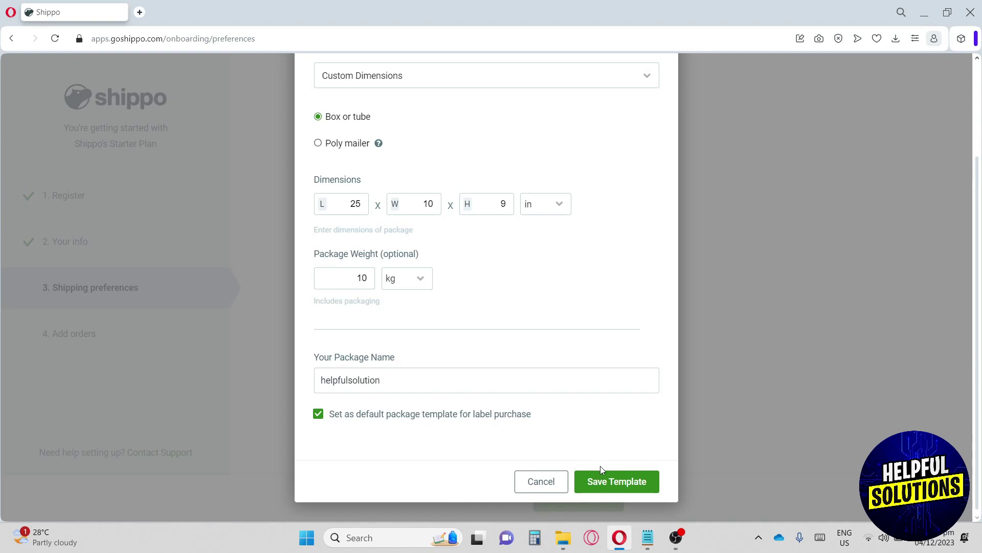
click(629, 482)
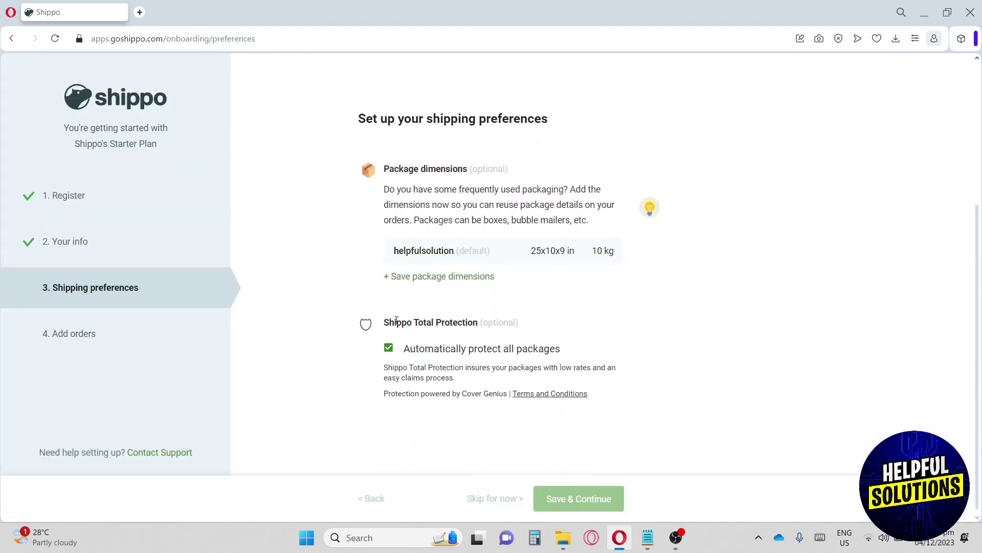
- Review the Shippo Total Protection automatic protection option and save the shipping preferences
drag(390, 320, 479, 323)
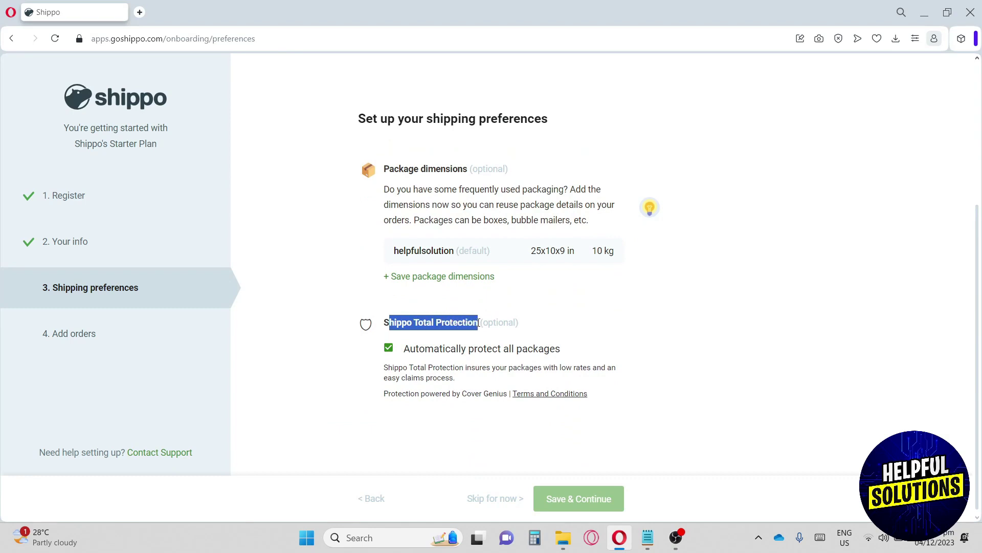
drag(404, 348, 558, 354)
click(470, 370)
drag(470, 369, 474, 388)
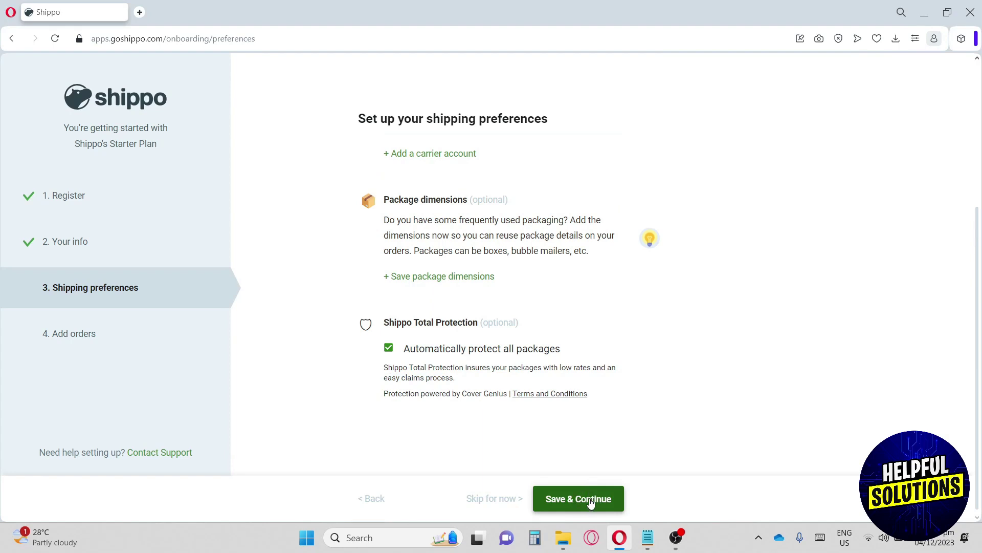
click(591, 503)
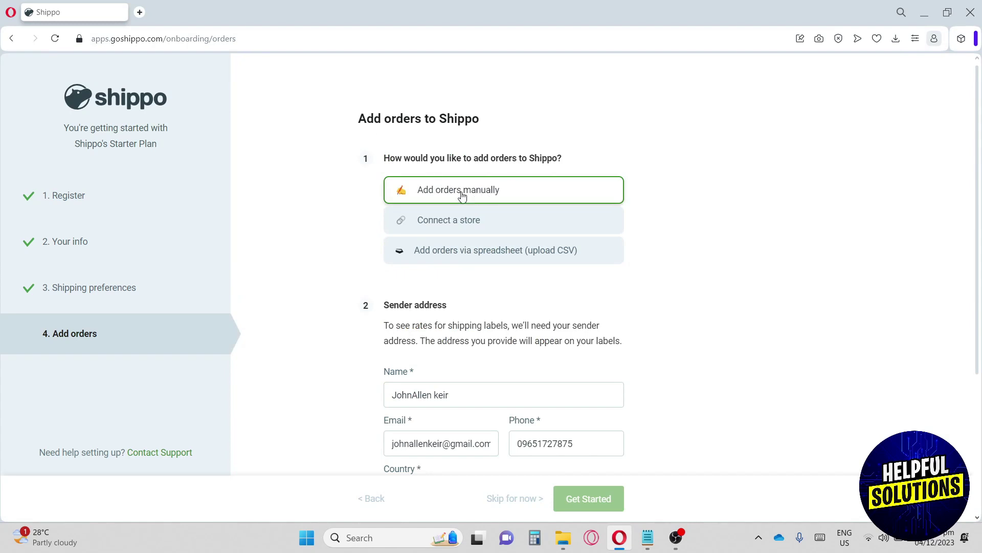
- Browse the Connect a store option and full store platform list, then close it
click(465, 225)
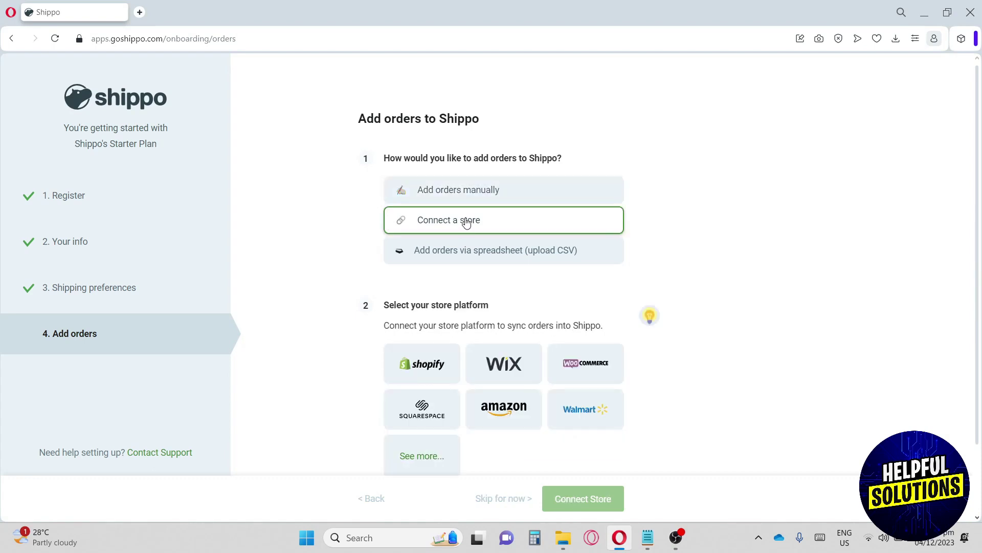
scroll(435, 220, down, 1)
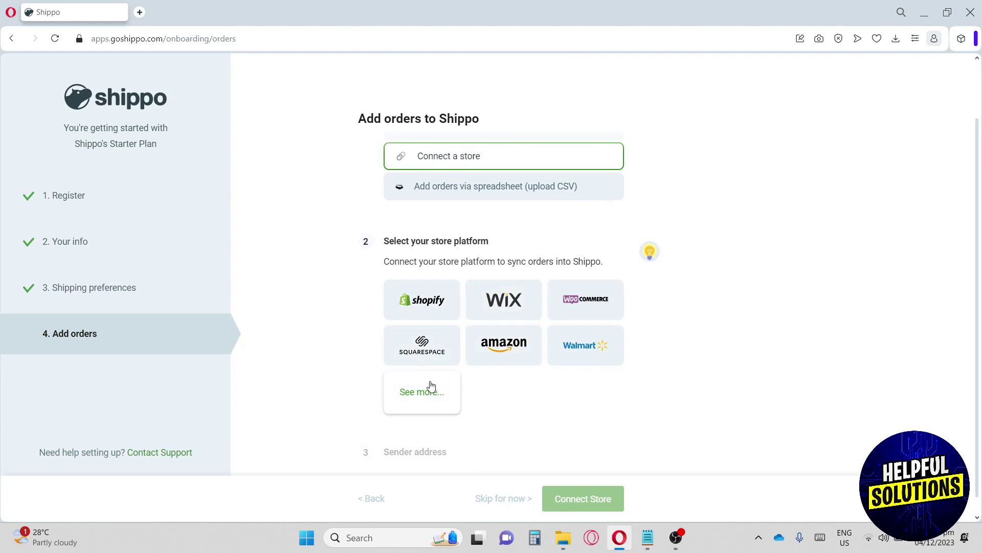
click(431, 398)
scroll(463, 362, down, 2)
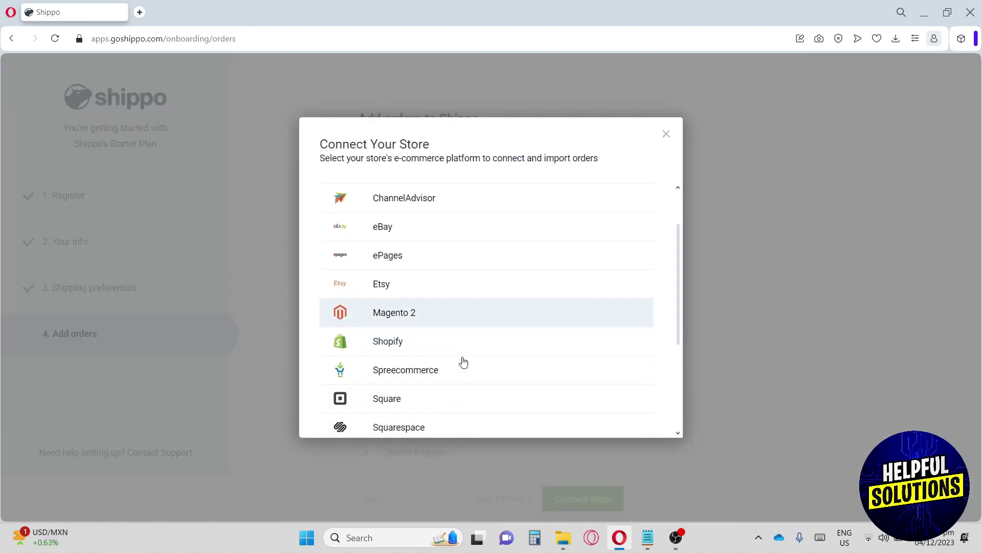
scroll(464, 361, down, 3)
scroll(466, 359, up, 5)
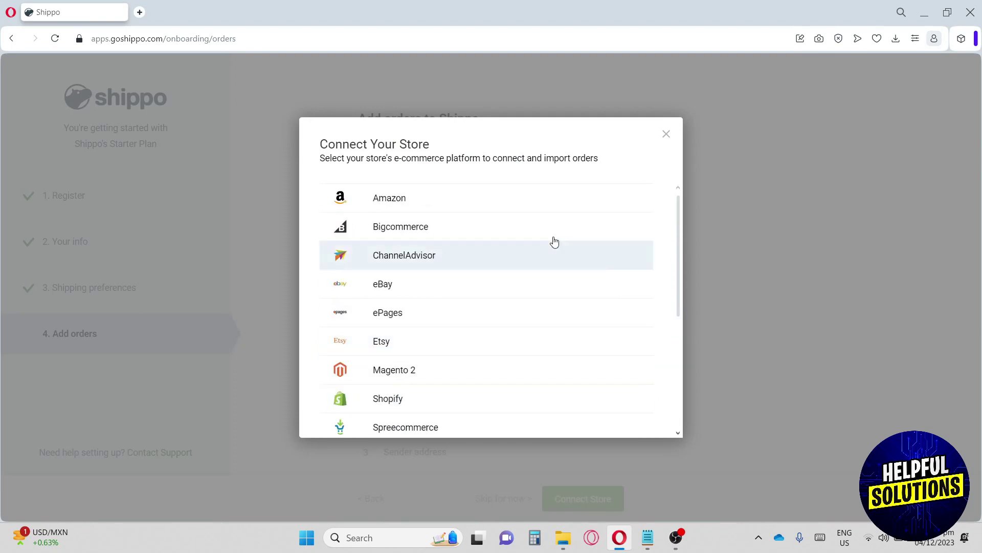
click(666, 133)
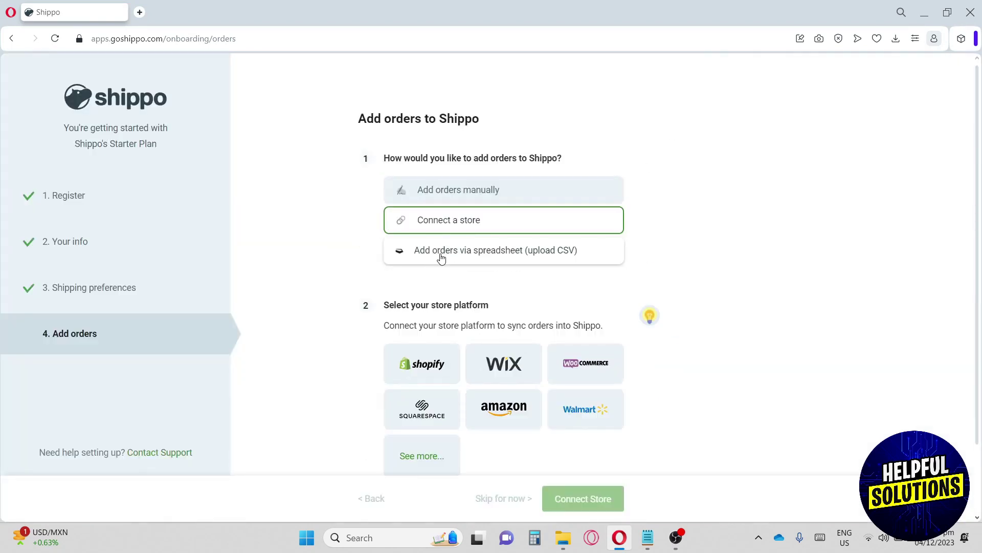
- Choose to add orders manually and start entering the sender address with 'garnet'
click(470, 195)
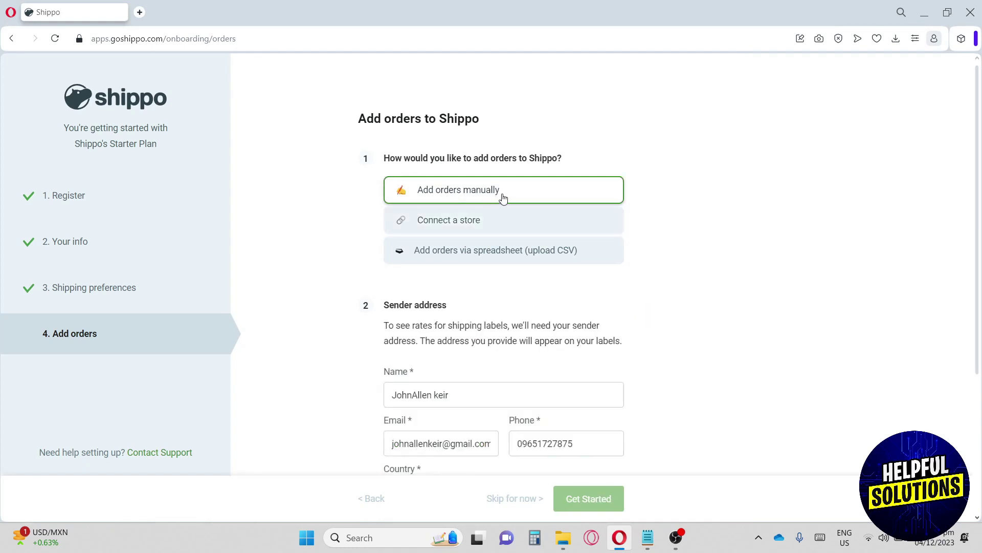
scroll(362, 333, down, 1)
scroll(417, 286, down, 2)
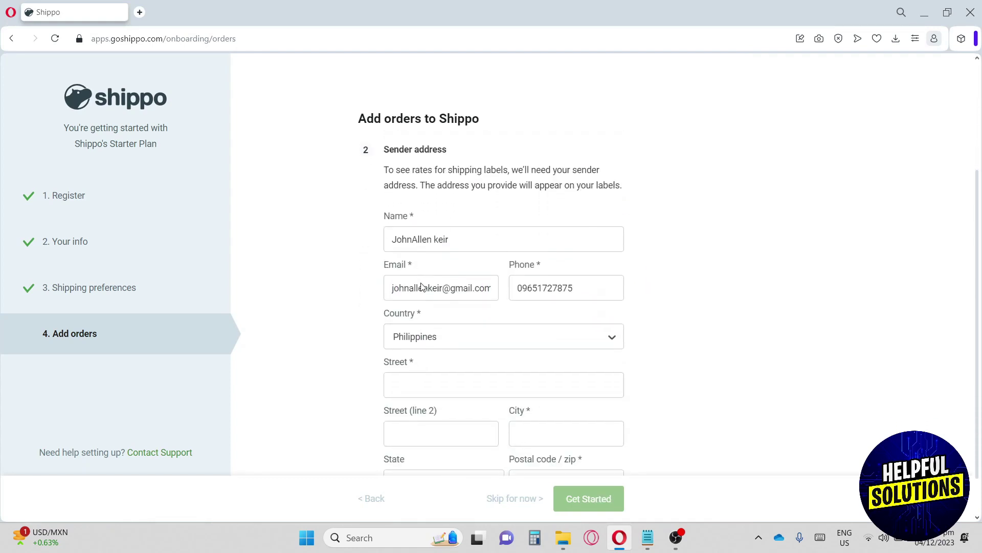
scroll(422, 257, up, 2)
drag(383, 176, 476, 187)
click(476, 187)
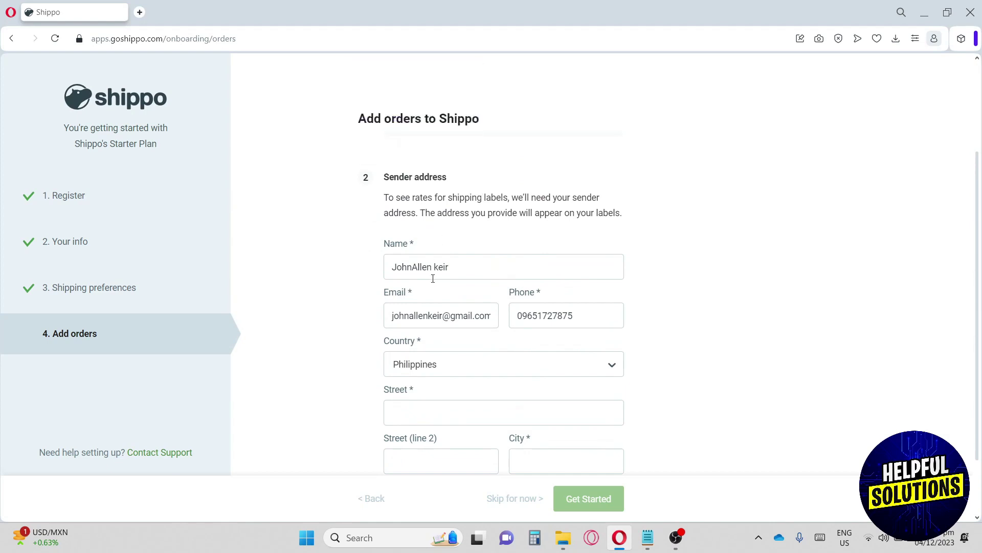
scroll(440, 302, down, 1)
text(garnet)
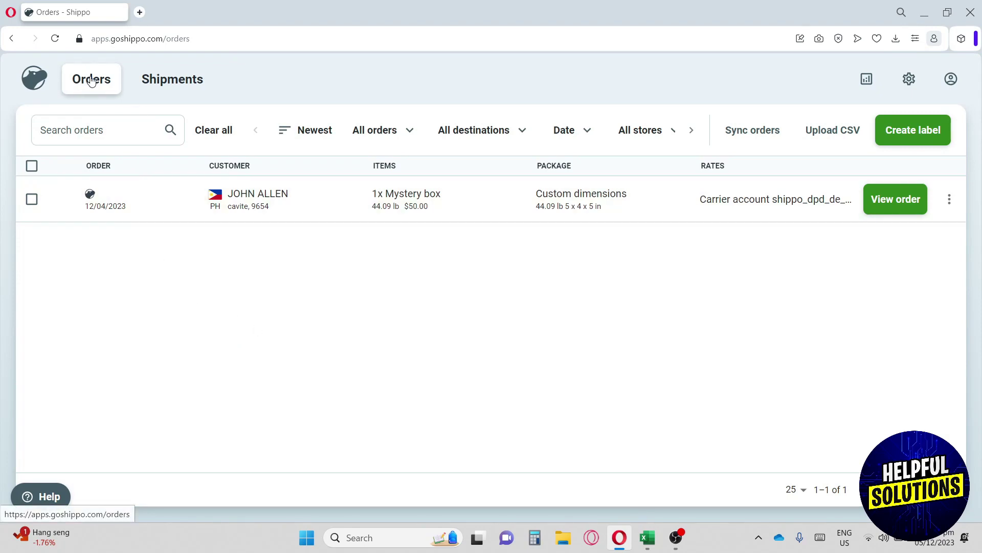
click(163, 84)
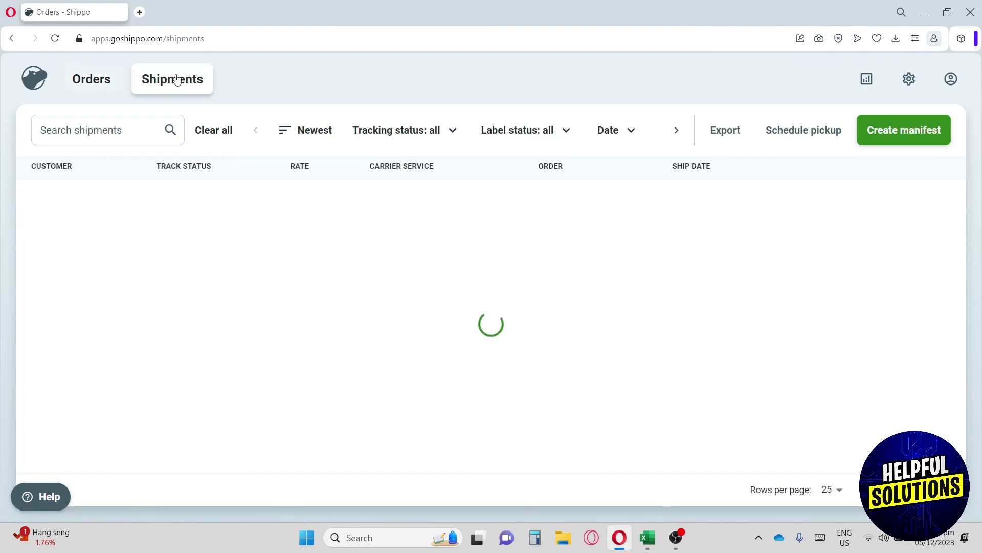
click(98, 85)
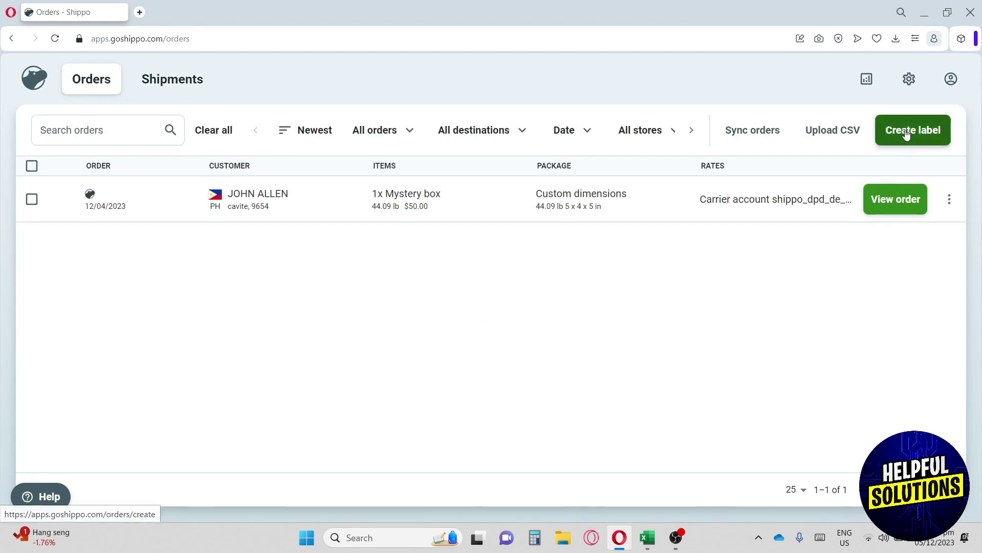
click(906, 134)
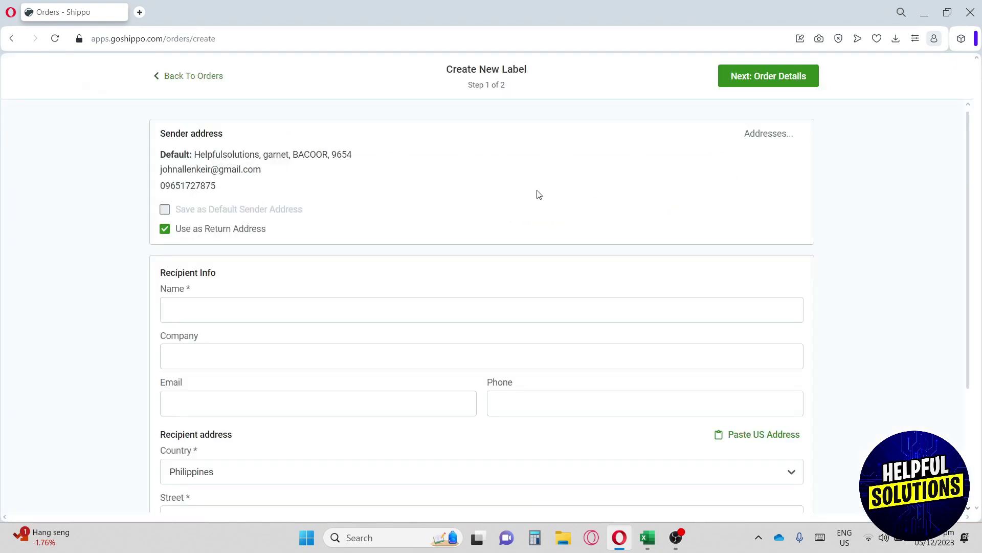
scroll(539, 195, down, 3)
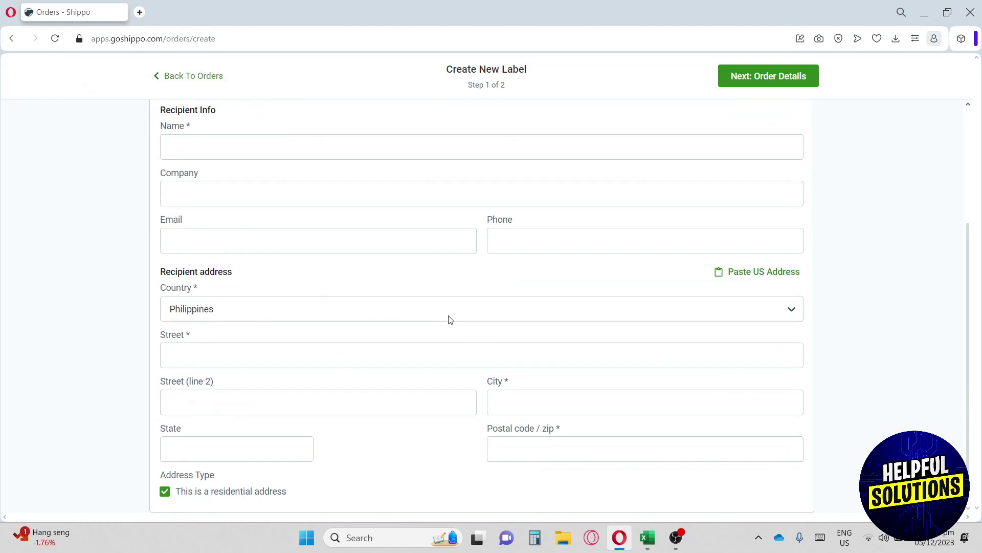
scroll(415, 323, up, 3)
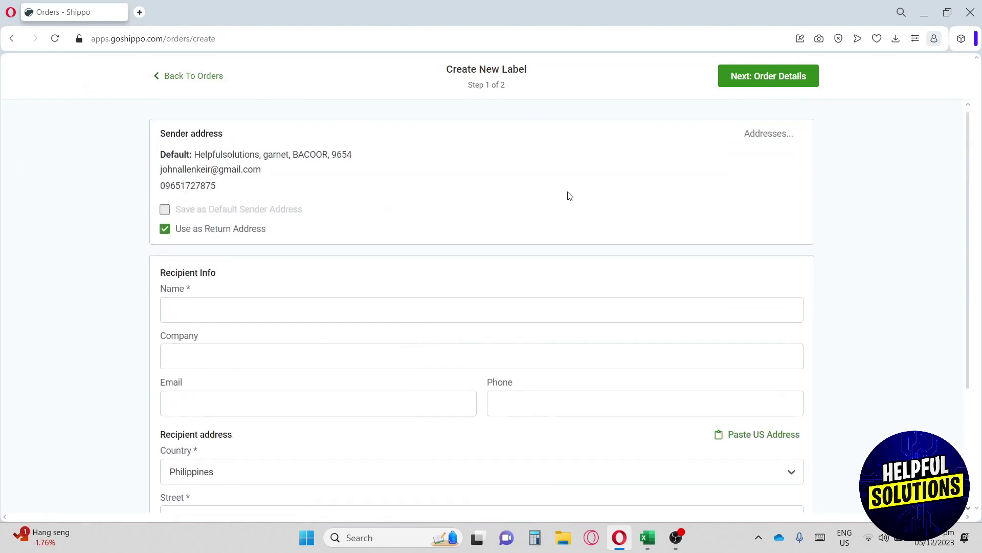
click(214, 75)
- View the Shipments list, then the Manifests page, then the Analytics spend page
click(173, 84)
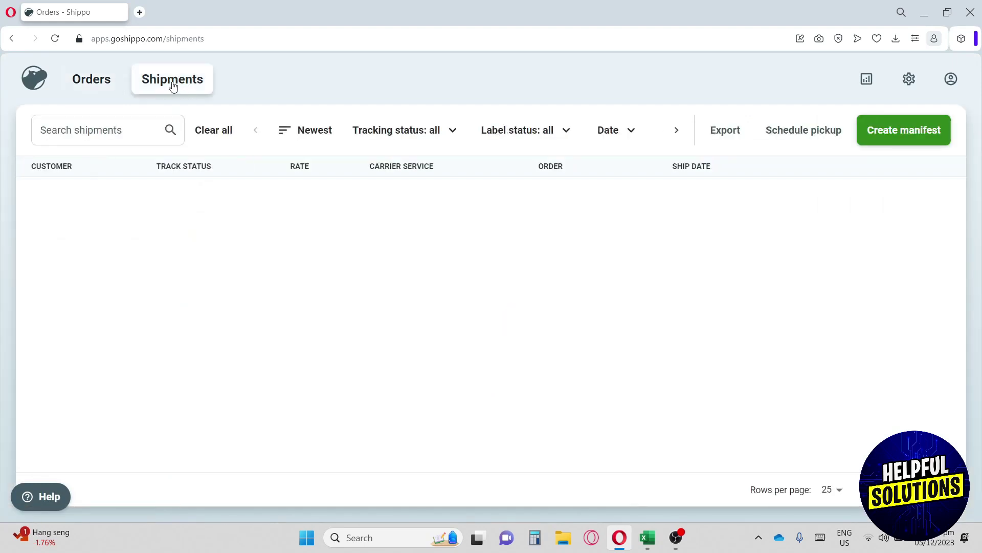
click(908, 138)
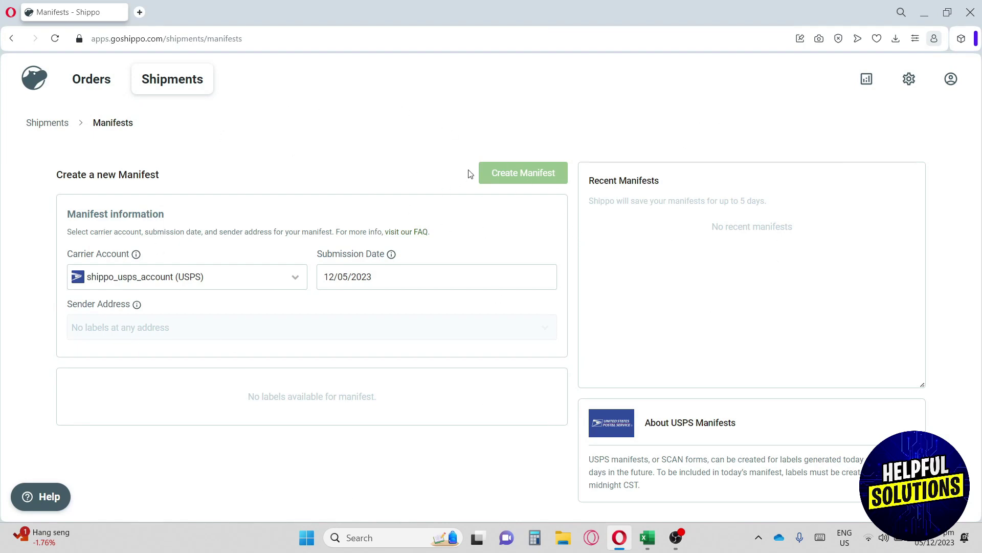
click(867, 82)
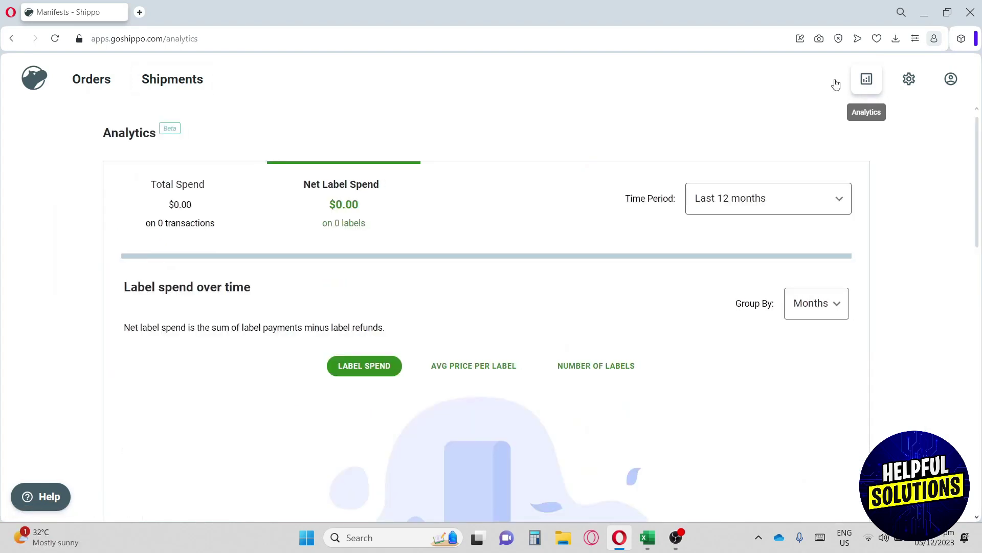
click(200, 213)
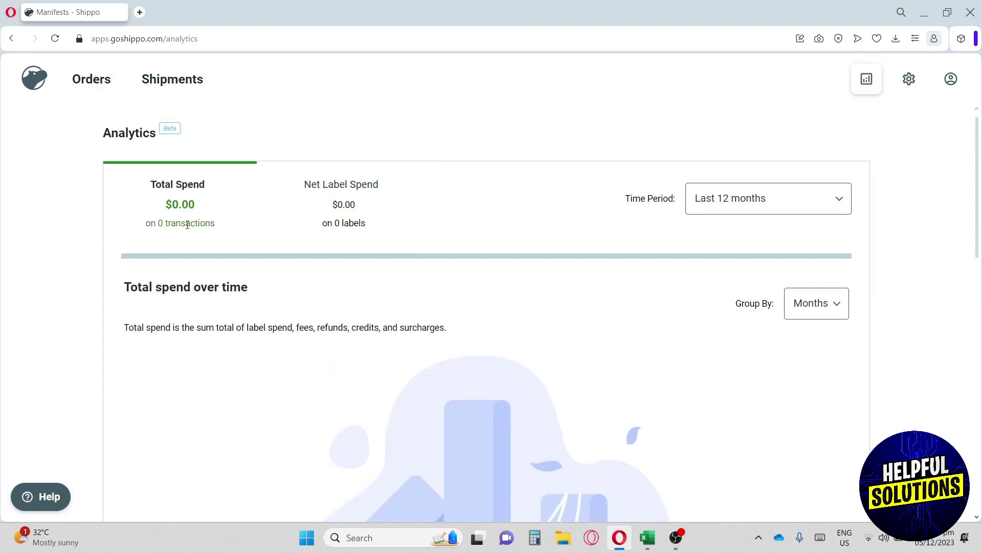
drag(219, 227, 226, 226)
click(162, 226)
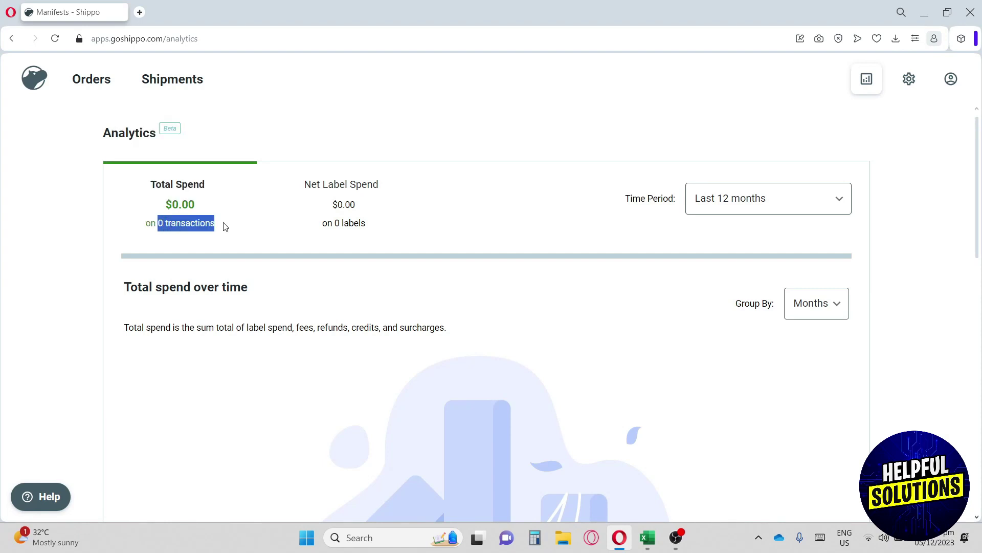
click(187, 226)
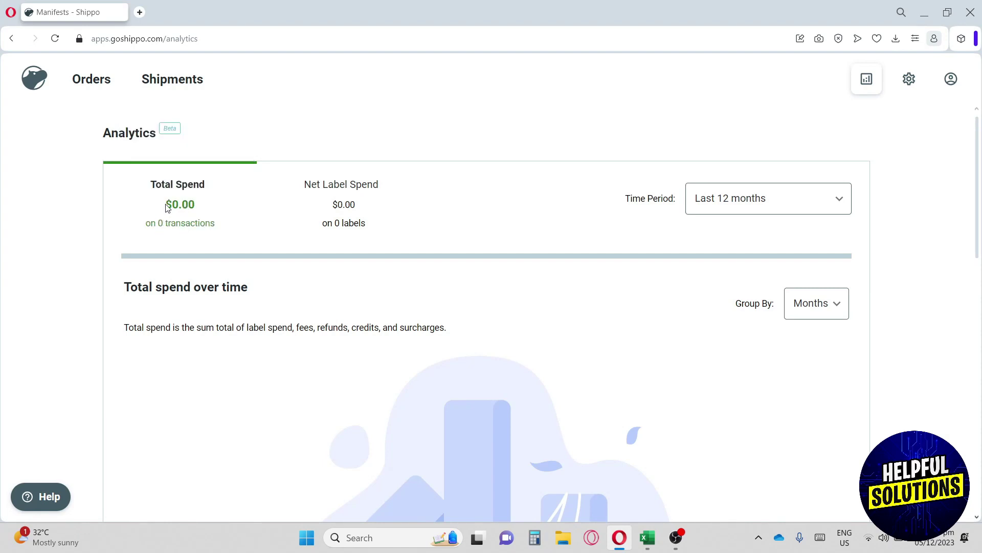
drag(167, 207, 202, 210)
click(187, 208)
click(332, 201)
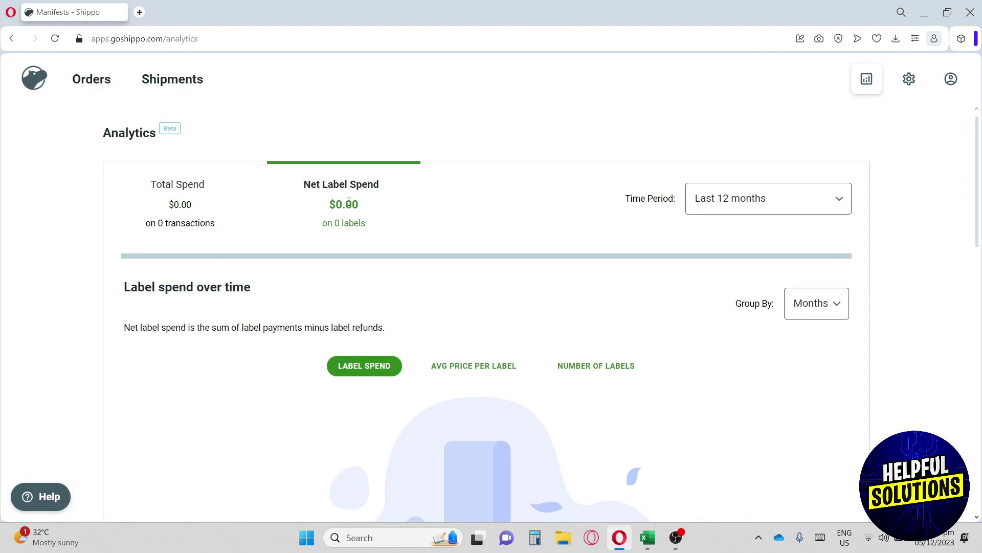
click(187, 208)
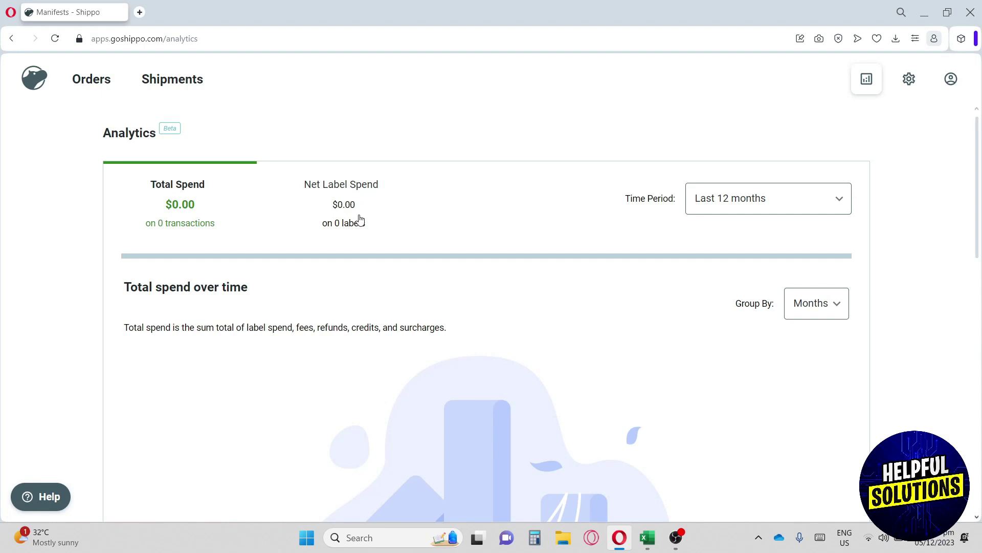
click(360, 220)
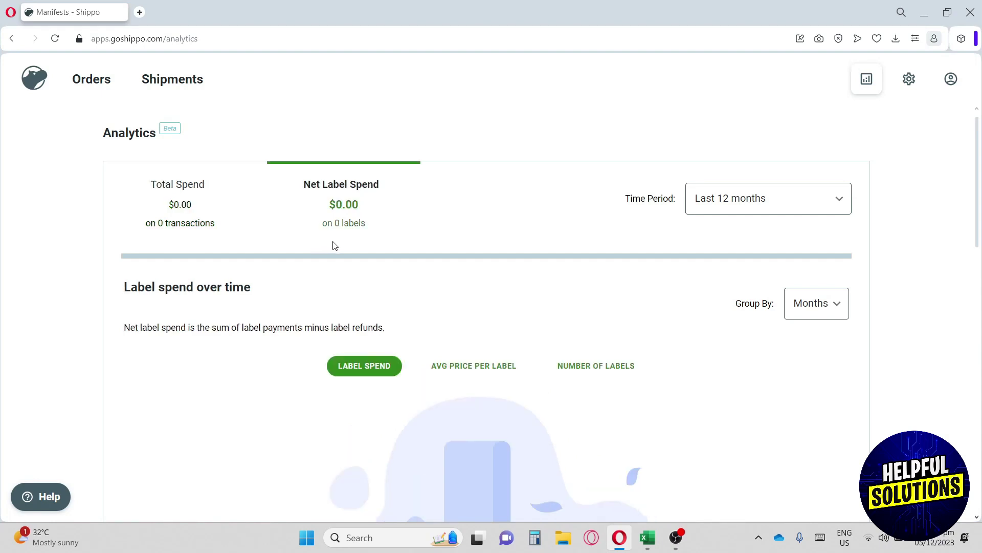
click(741, 201)
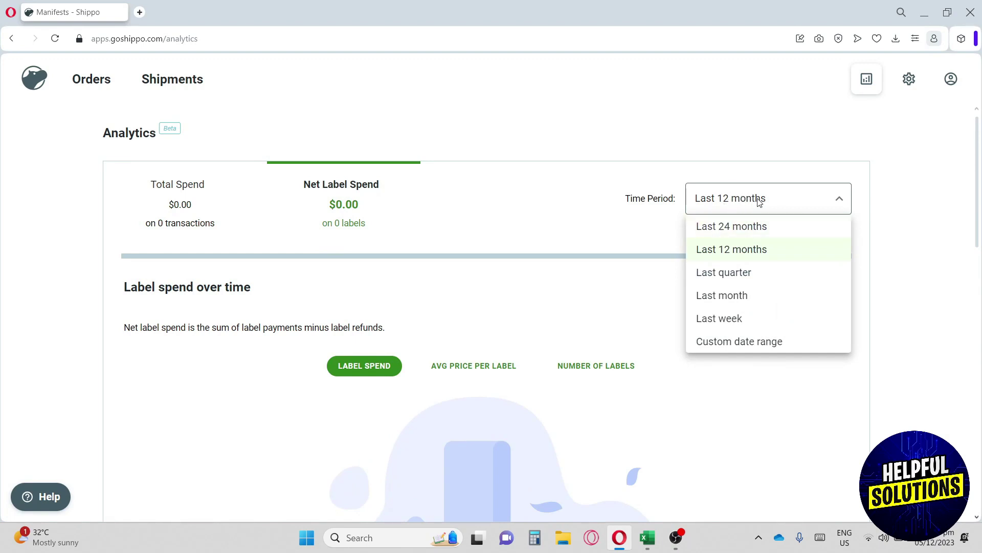
click(759, 201)
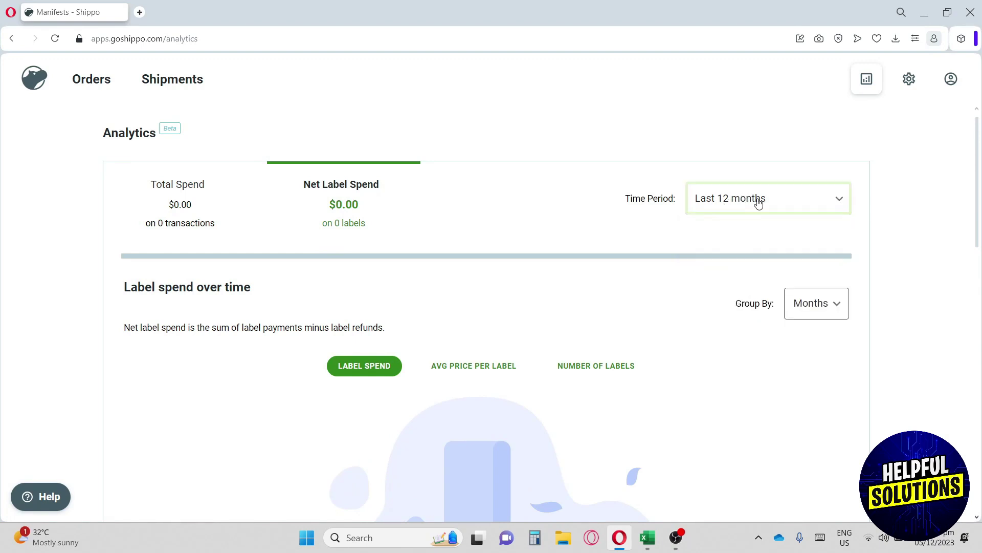
- Open Settings and scroll through the Labels & Packing Slips print preferences and service levels
click(912, 83)
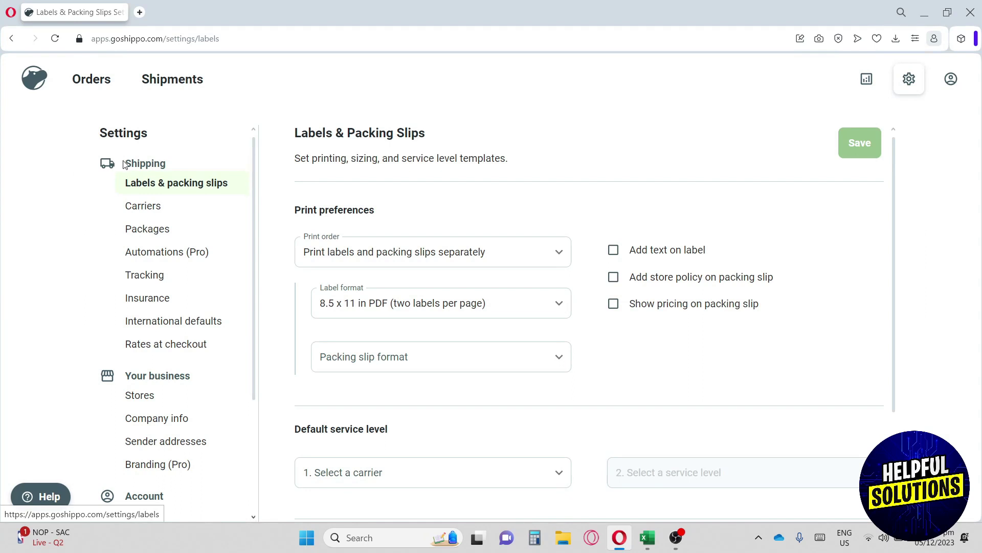
drag(124, 164, 179, 164)
click(213, 165)
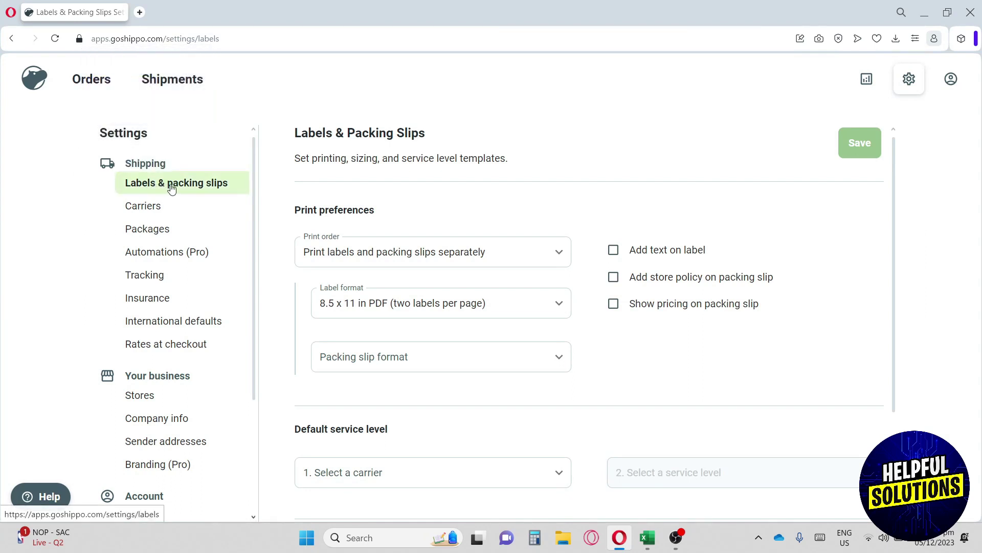
scroll(410, 223, down, 1)
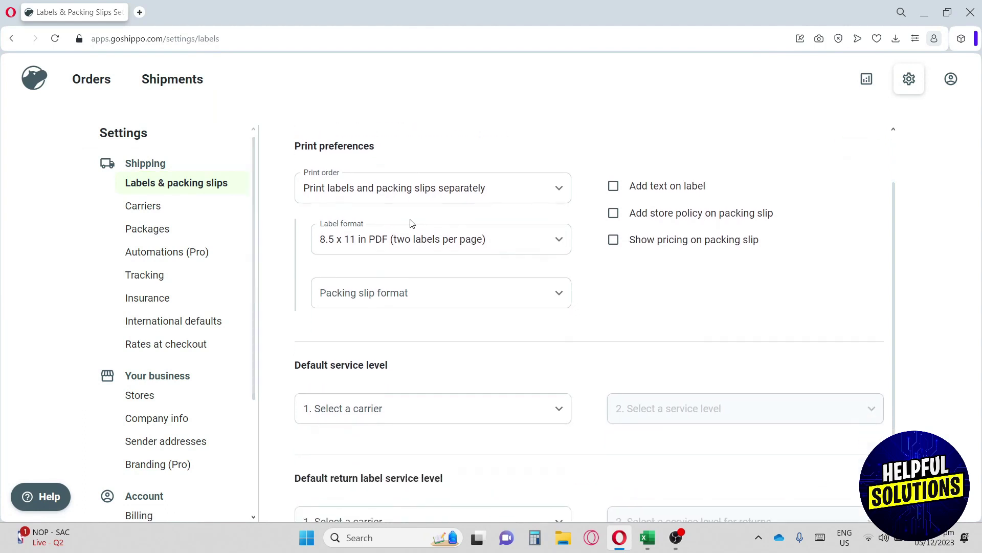
scroll(412, 222, up, 1)
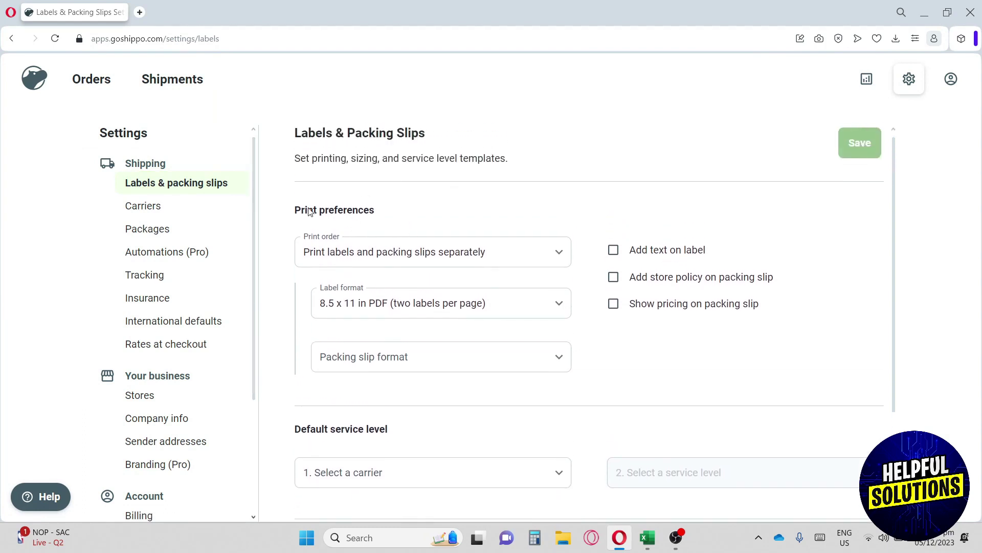
drag(297, 158, 376, 159)
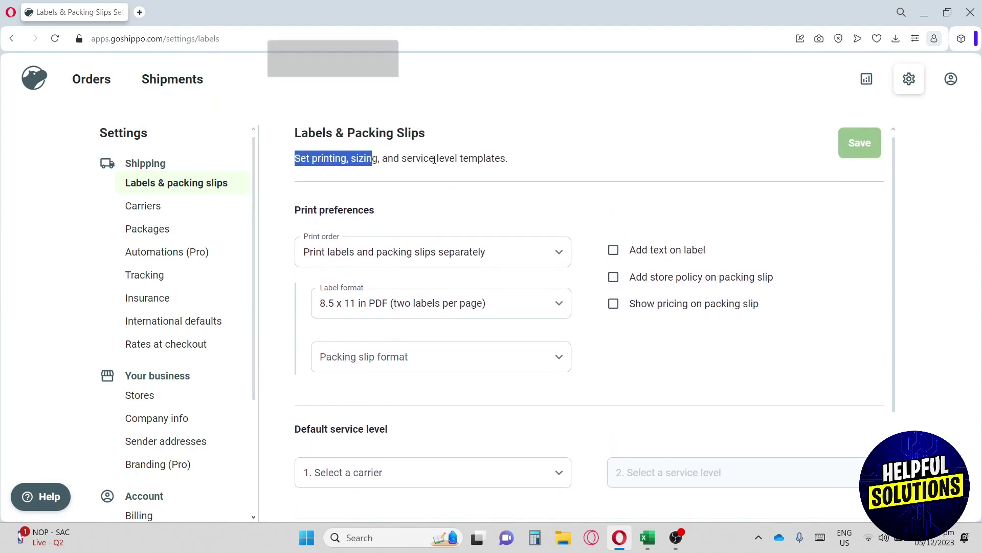
click(450, 160)
scroll(457, 207, down, 2)
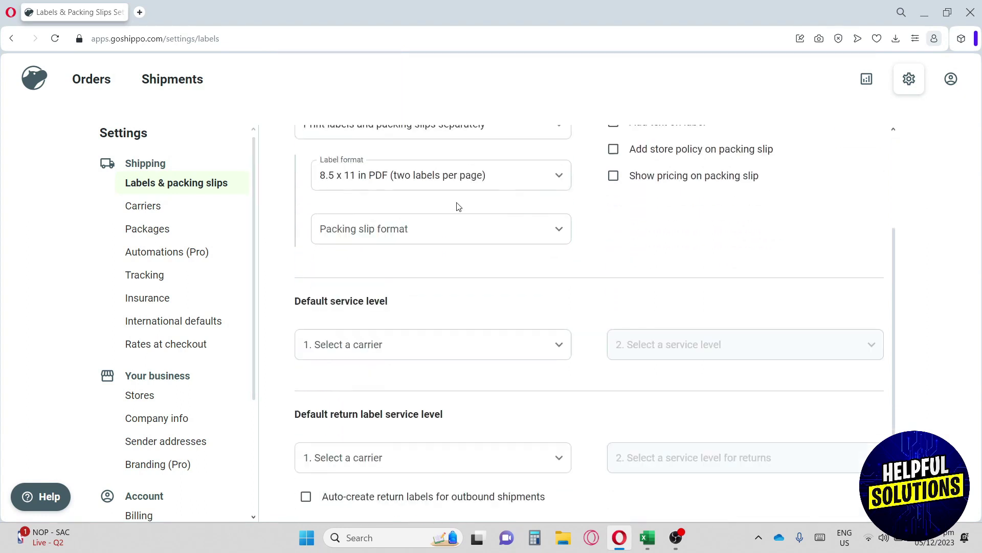
- Open Carriers settings and scroll through the FedEx, UPS, USPS, LSO and DHL Express accounts
click(179, 207)
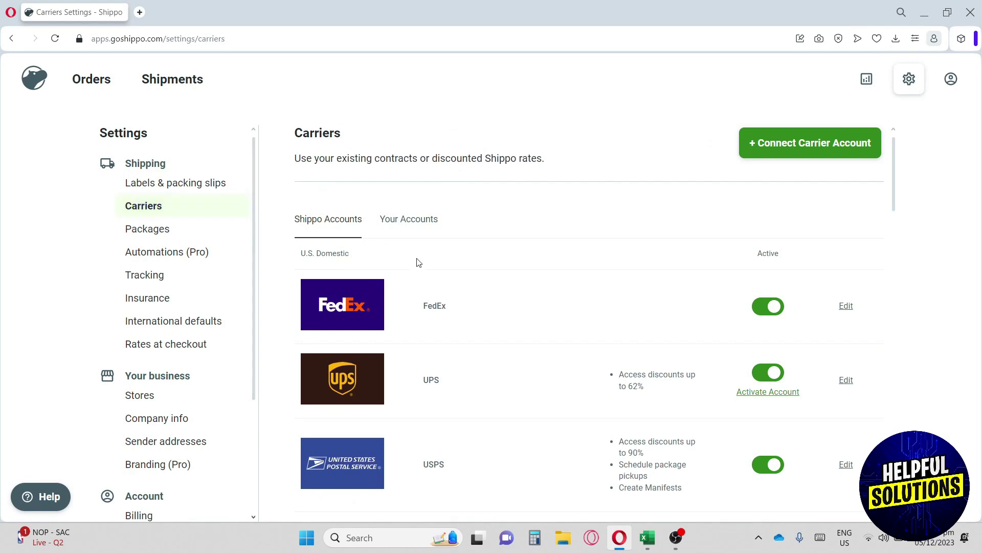
scroll(463, 275, down, 1)
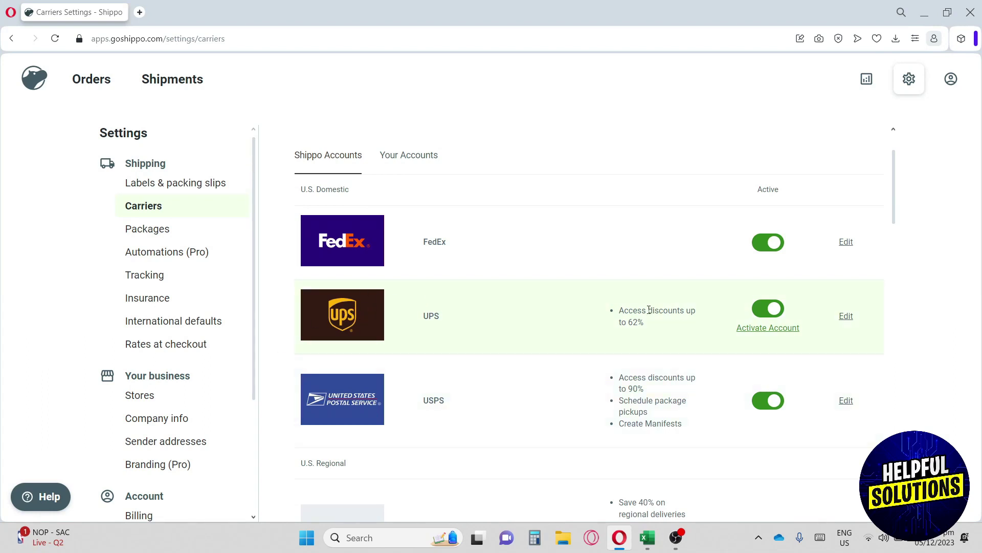
drag(649, 310, 701, 313)
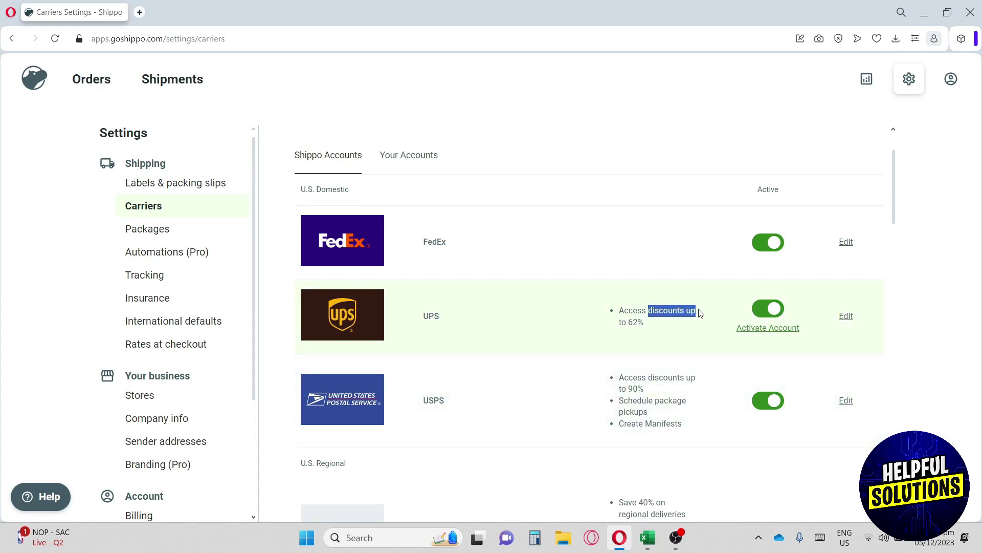
click(660, 331)
scroll(660, 333, down, 2)
scroll(660, 333, down, 2)
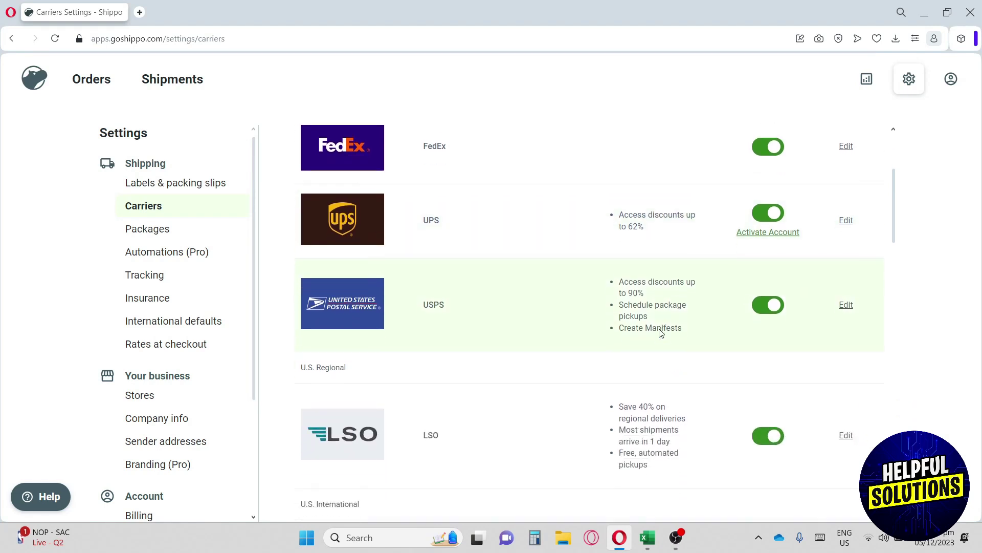
scroll(658, 300, down, 1)
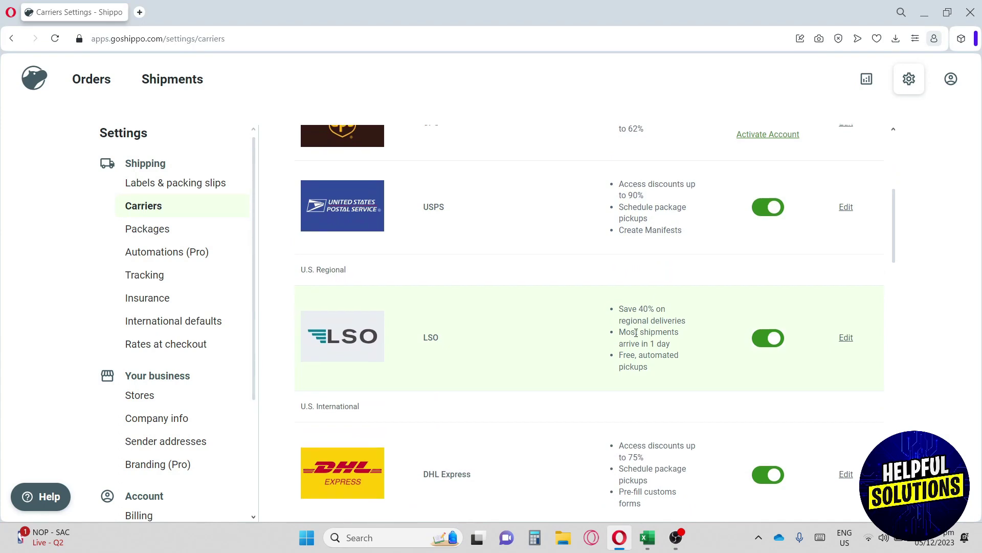
scroll(642, 321, down, 2)
scroll(636, 332, down, 2)
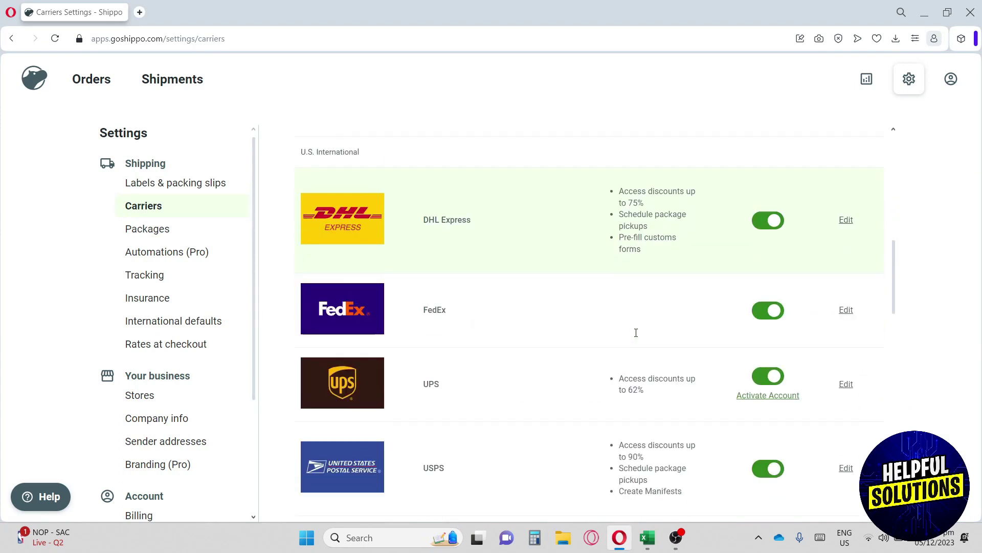
scroll(637, 337, up, 10)
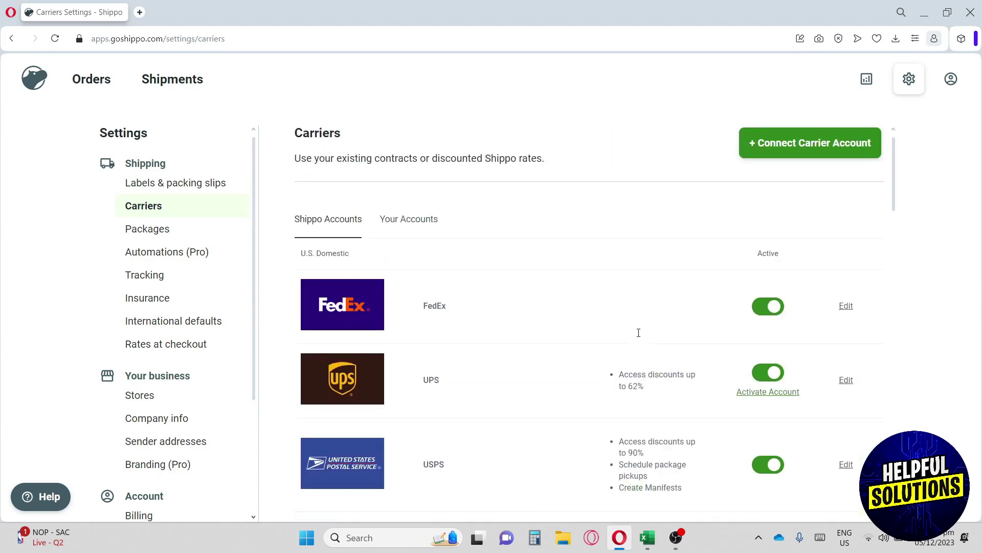
- Show your own carrier accounts, browse the Connect Carrier Account list and cancel it
click(390, 222)
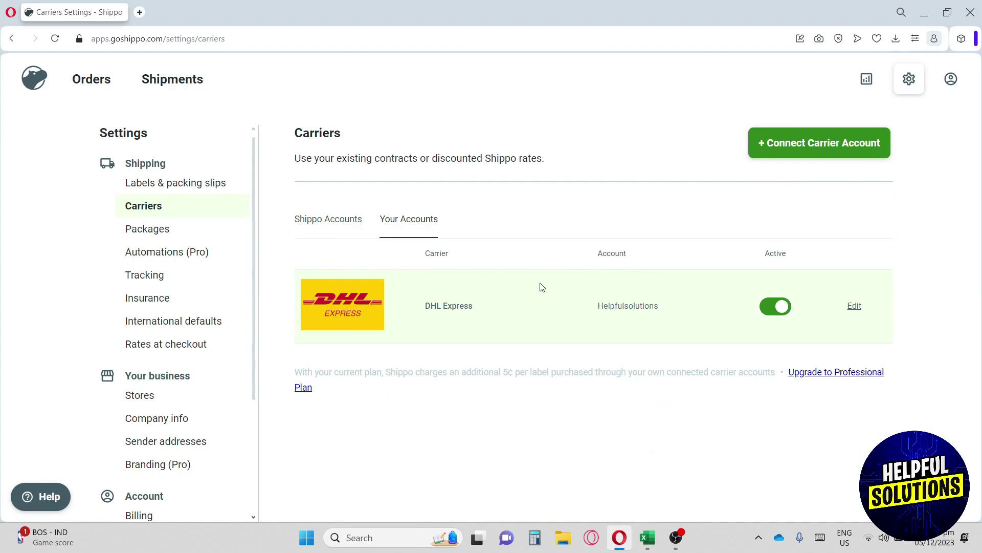
click(806, 145)
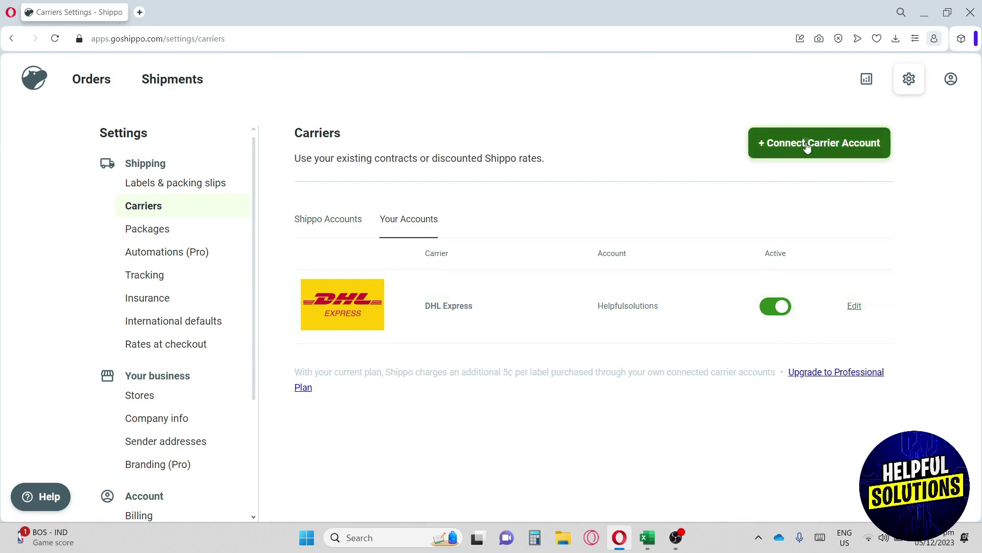
scroll(638, 249, down, 10)
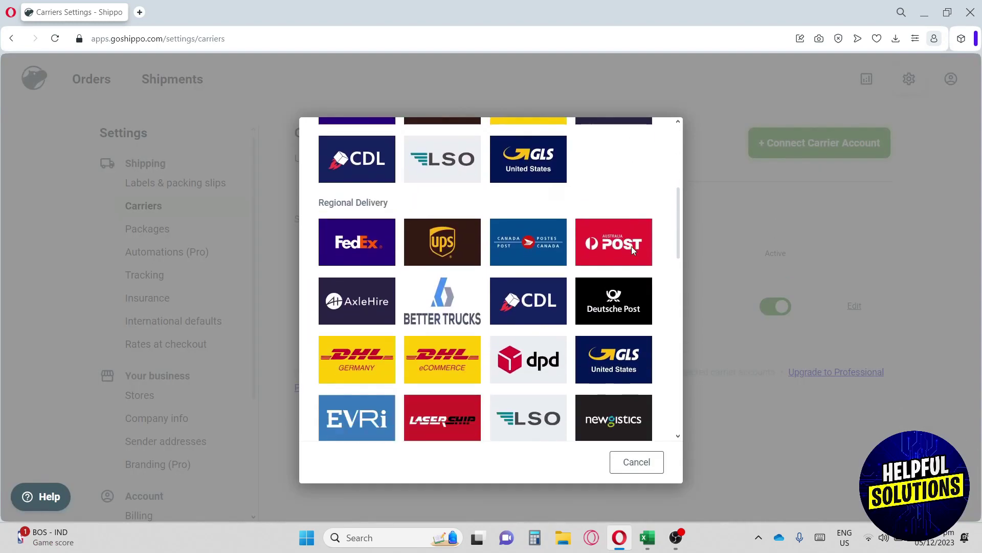
scroll(633, 250, down, 8)
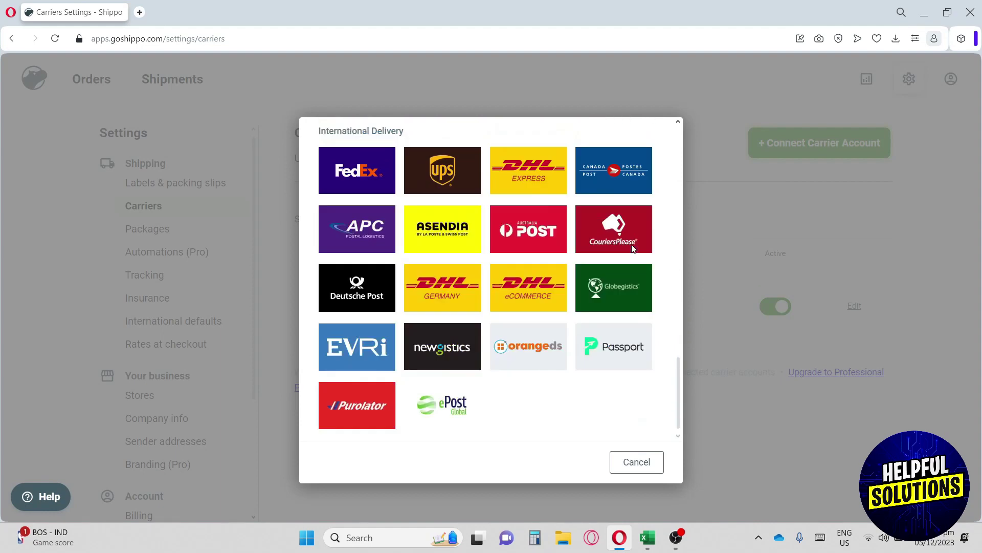
click(634, 471)
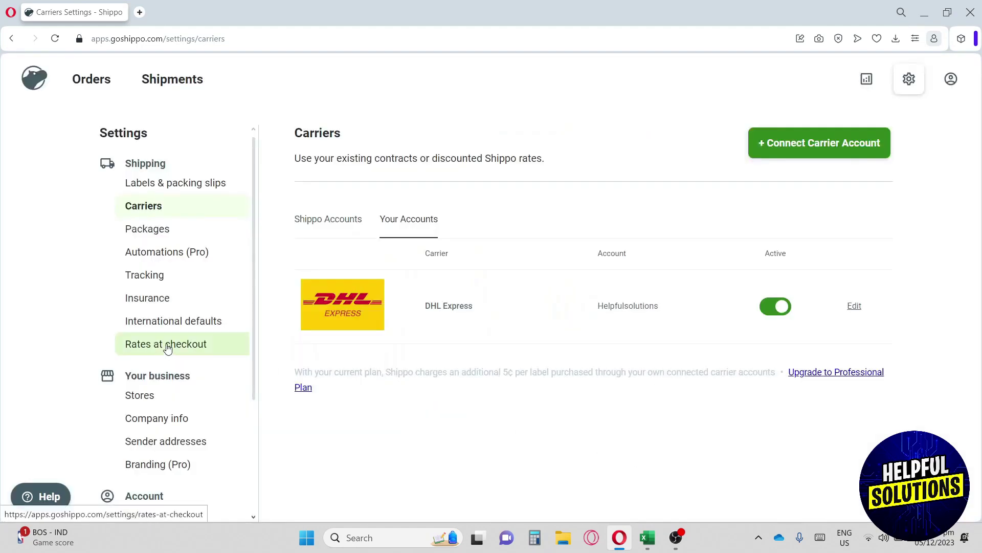
- Open Packages settings and review the Default weight unit, Default dimension unit and Package Templates fields
click(171, 230)
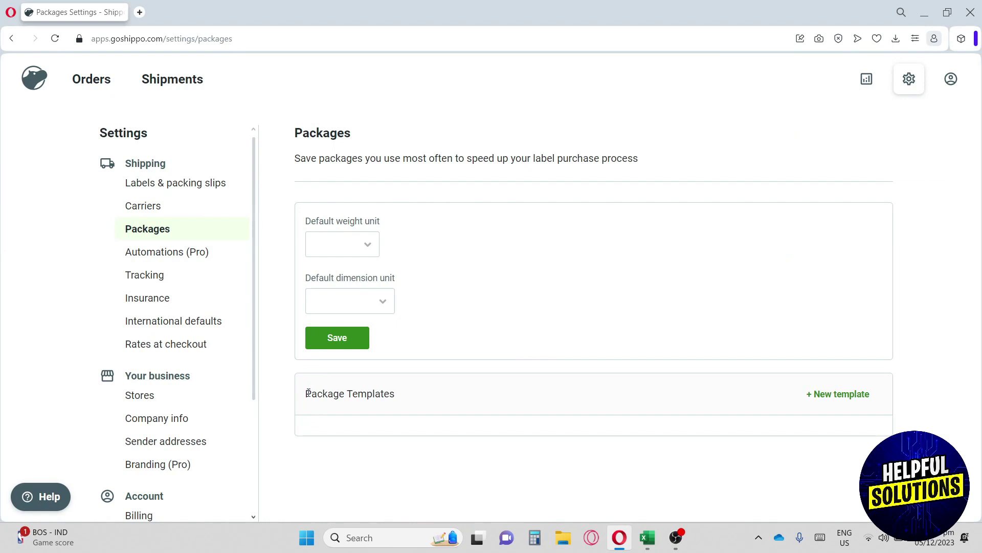
drag(306, 393, 394, 394)
click(433, 397)
drag(300, 224, 404, 228)
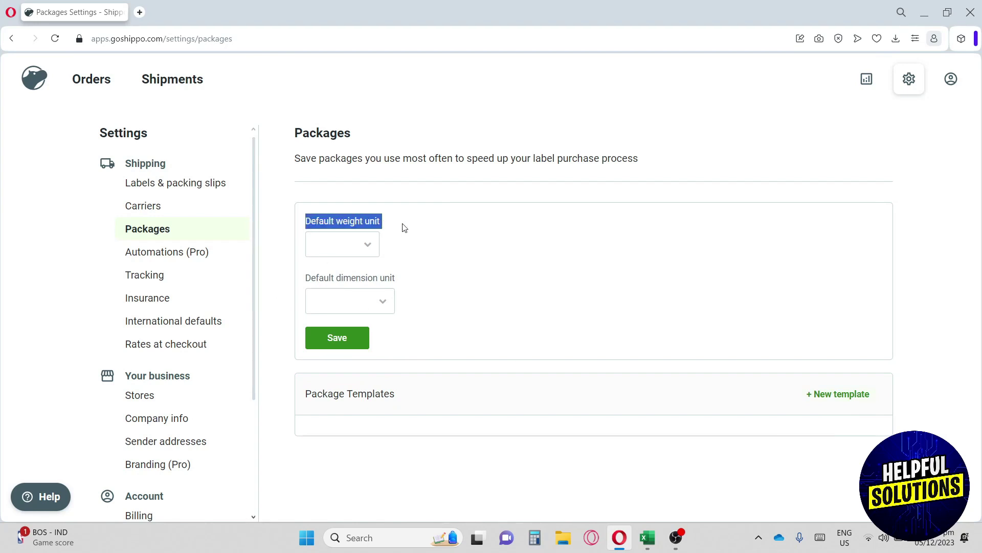
drag(305, 279, 410, 279)
click(385, 284)
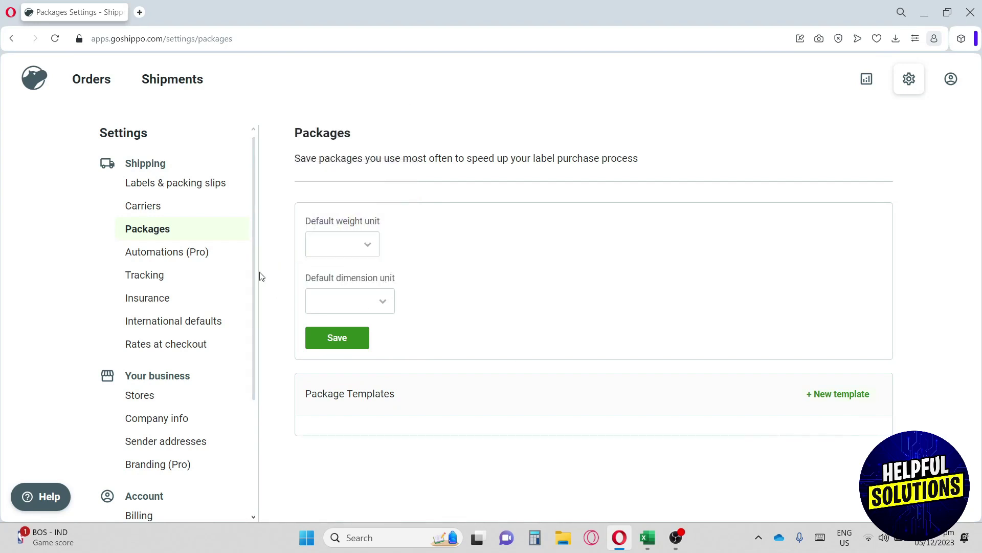
- Open Automations (Pro) and go through Upgrade Plan to the 30-day Professional trial offer
click(149, 259)
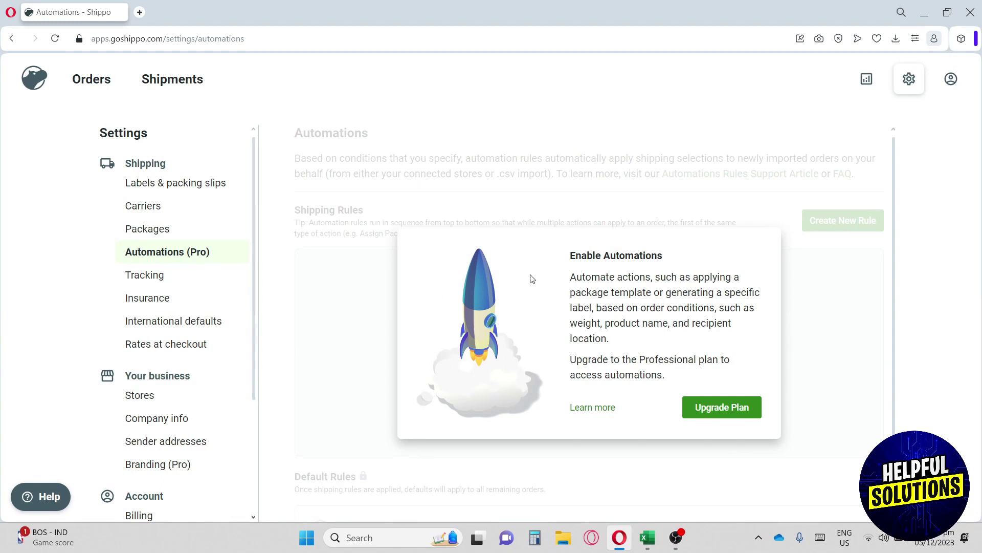
click(716, 403)
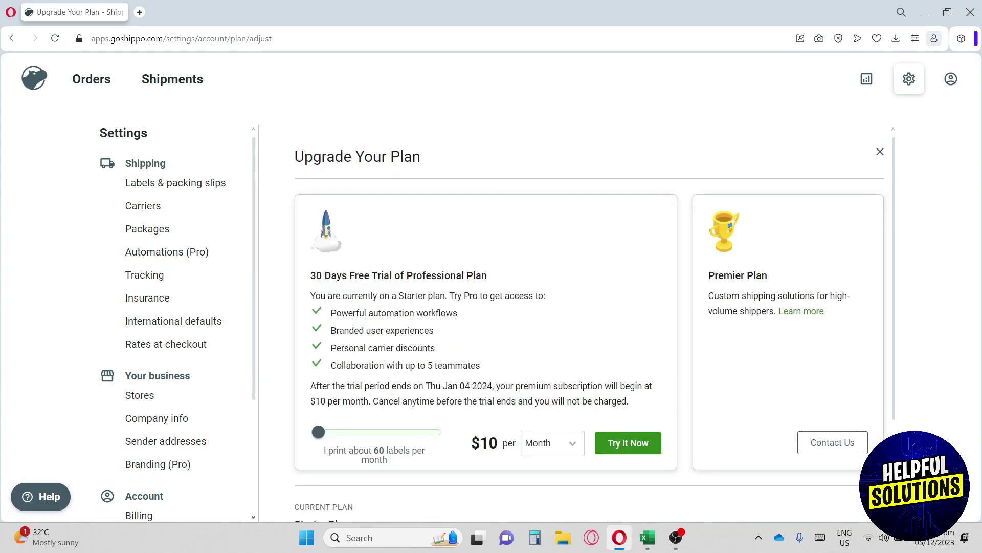
drag(338, 277, 487, 277)
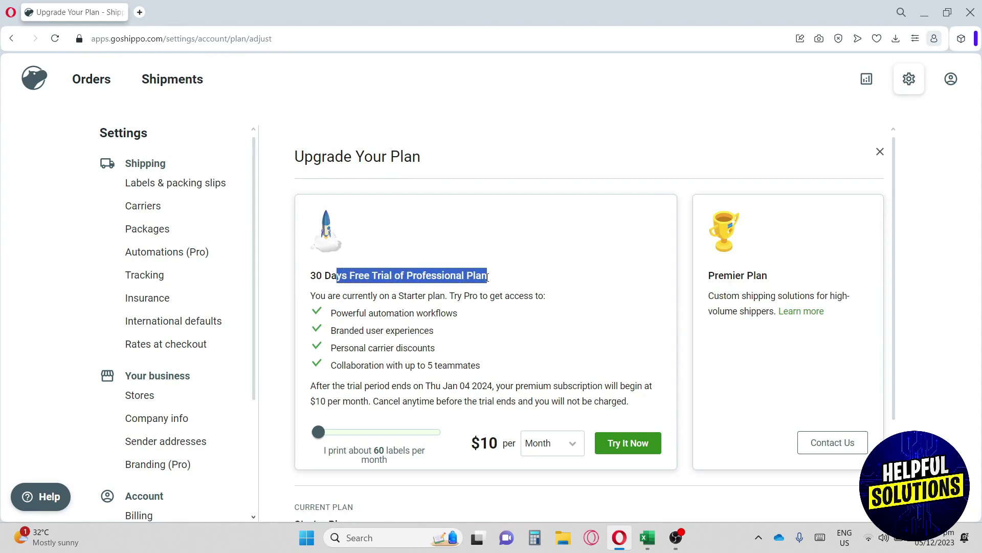
click(481, 367)
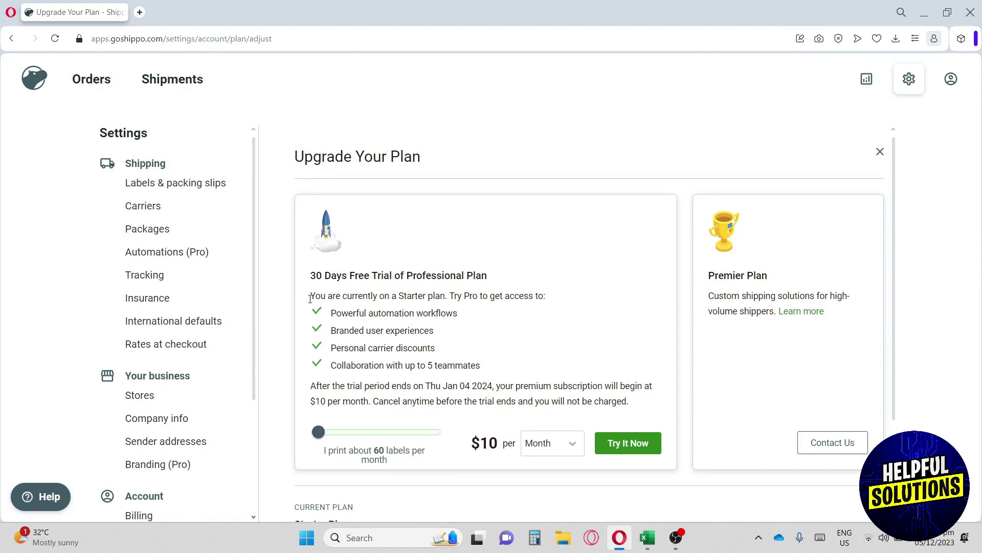
- Open Tracking settings and preview the customer tracking page in desktop layout
click(173, 275)
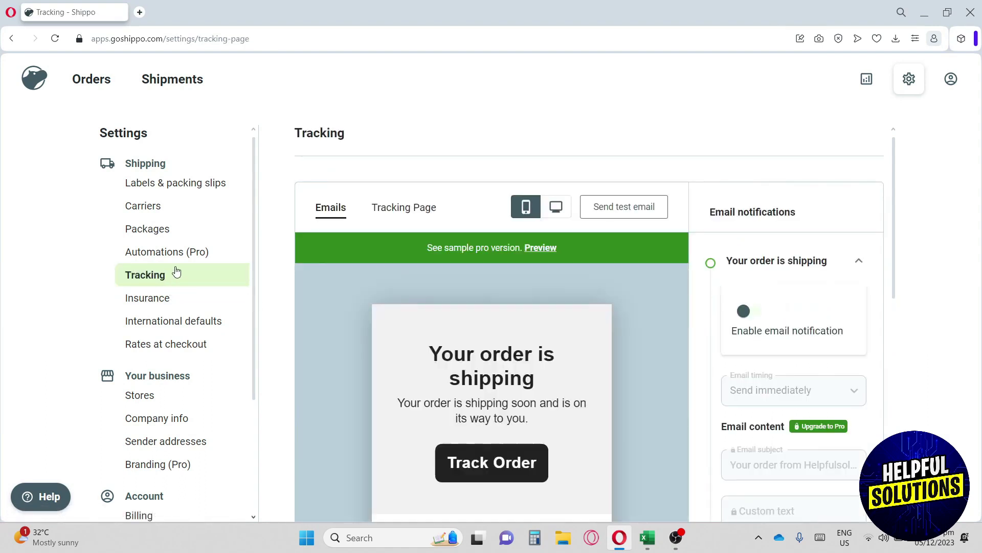
scroll(379, 236, down, 1)
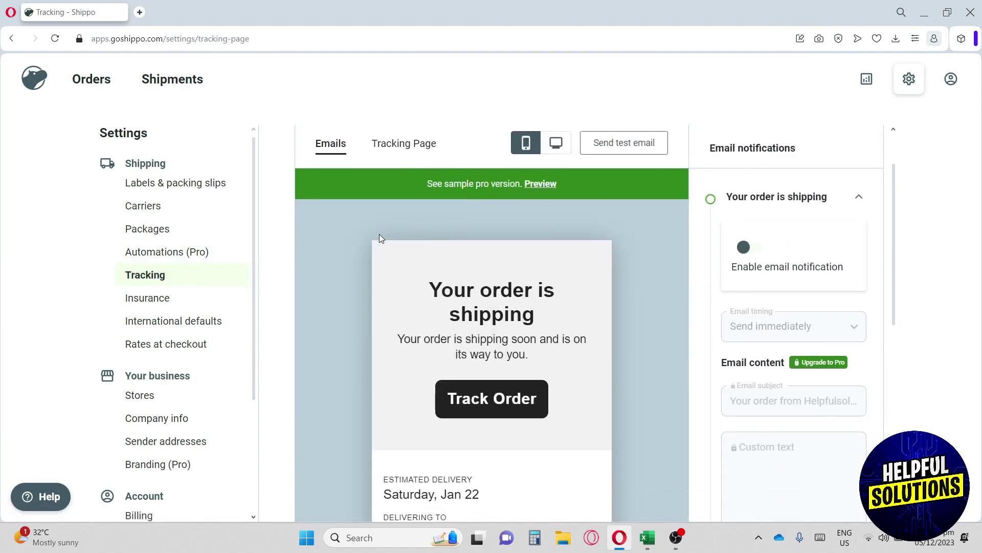
click(411, 150)
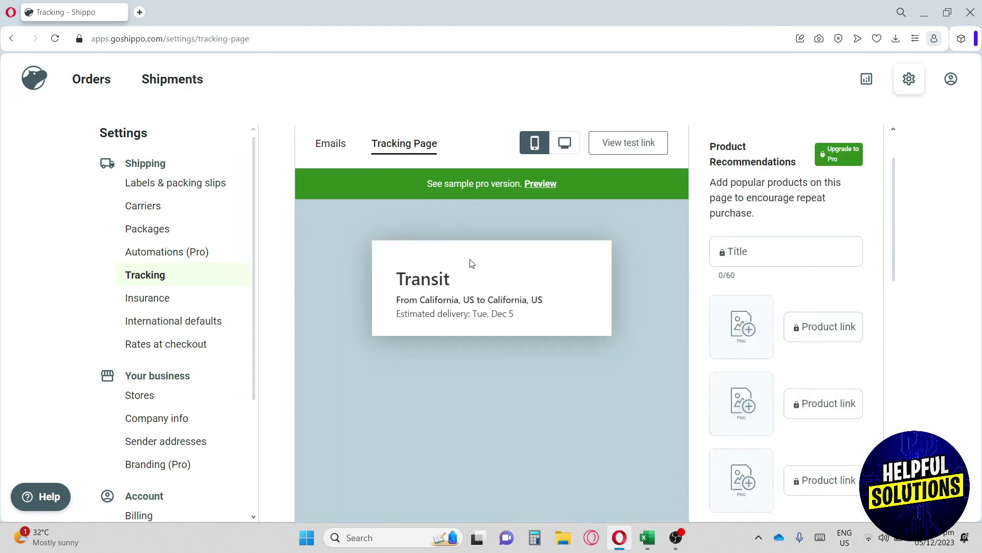
scroll(499, 257, down, 2)
scroll(541, 265, up, 2)
click(564, 146)
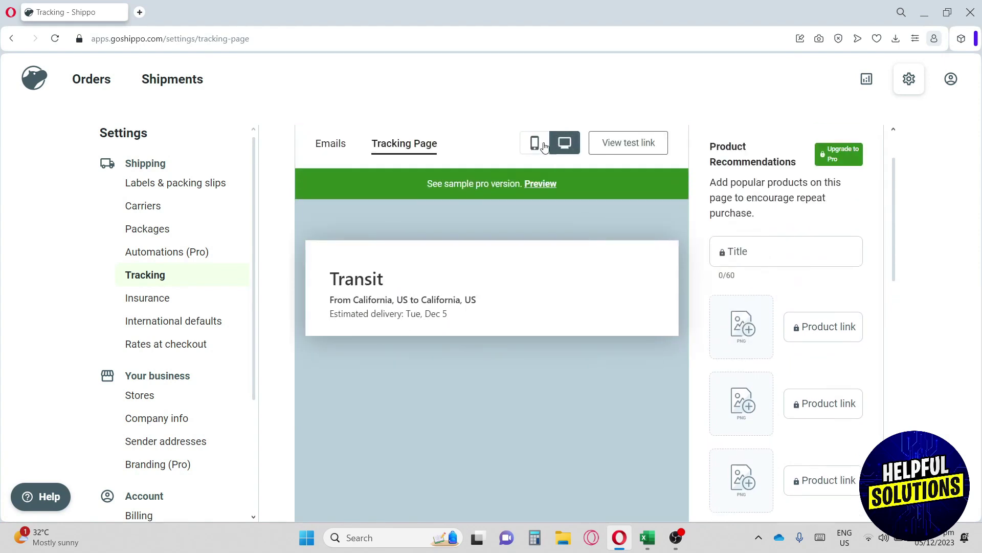
- Compare the shipping email preview with the tracking page preview, scrolling through both panels
click(339, 151)
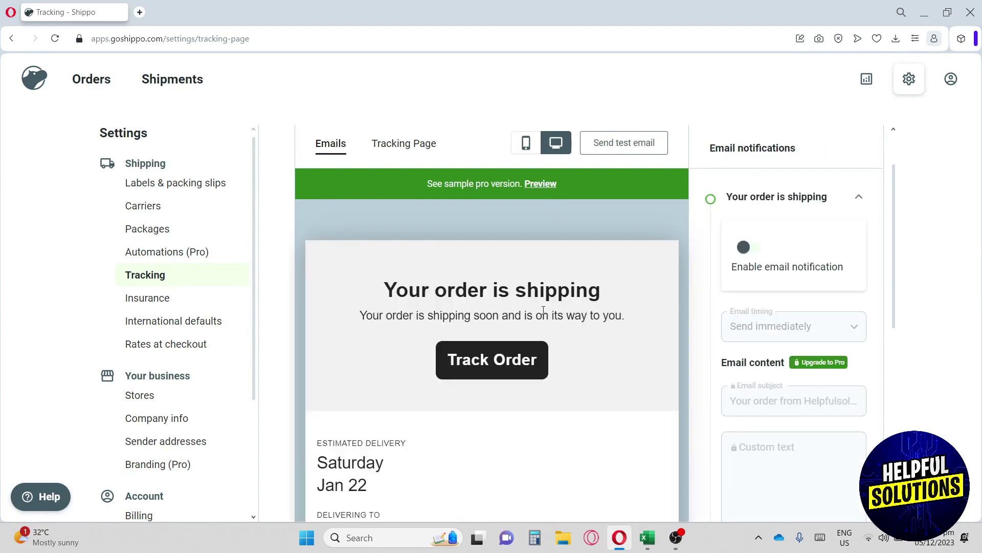
scroll(544, 310, down, 3)
scroll(549, 313, up, 2)
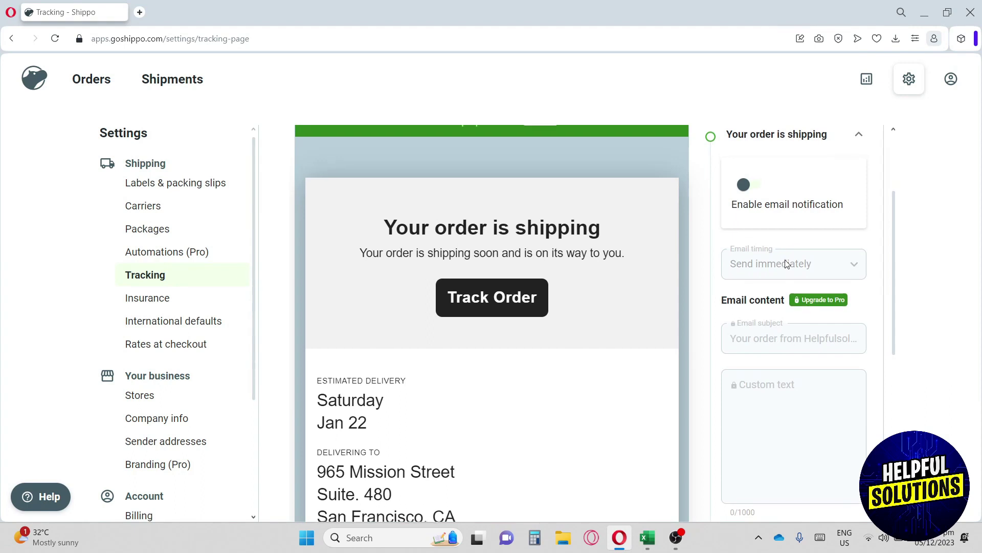
scroll(655, 225, up, 2)
click(410, 149)
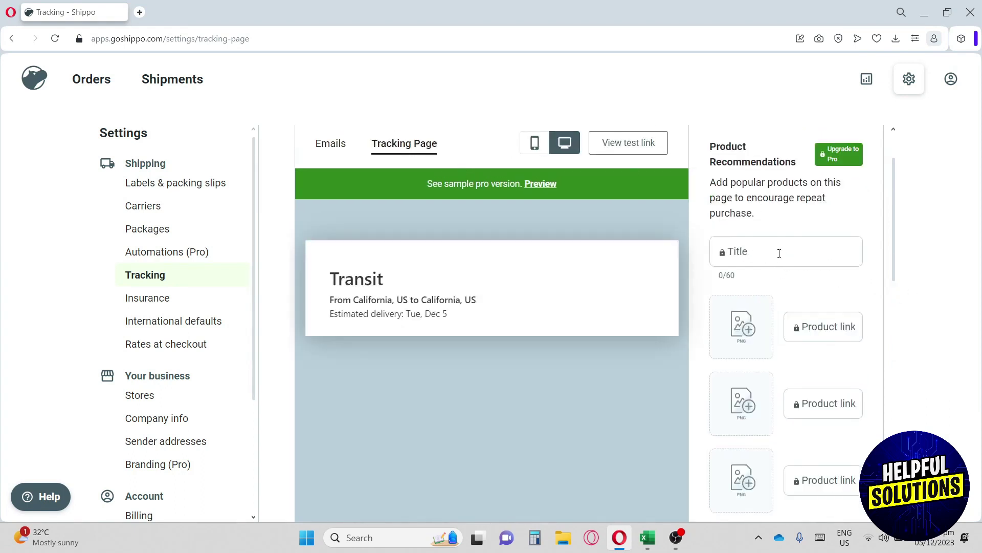
scroll(772, 253, down, 3)
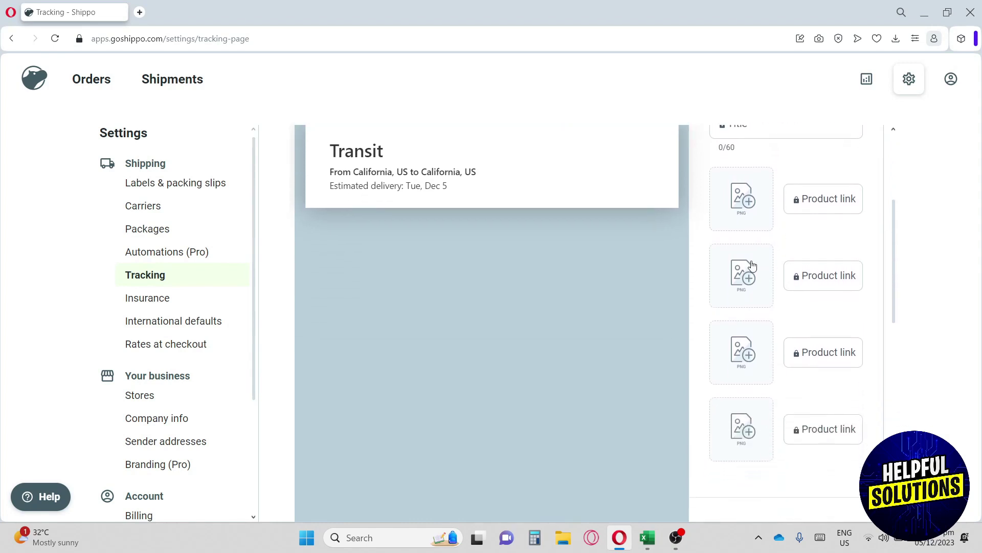
scroll(747, 213, down, 5)
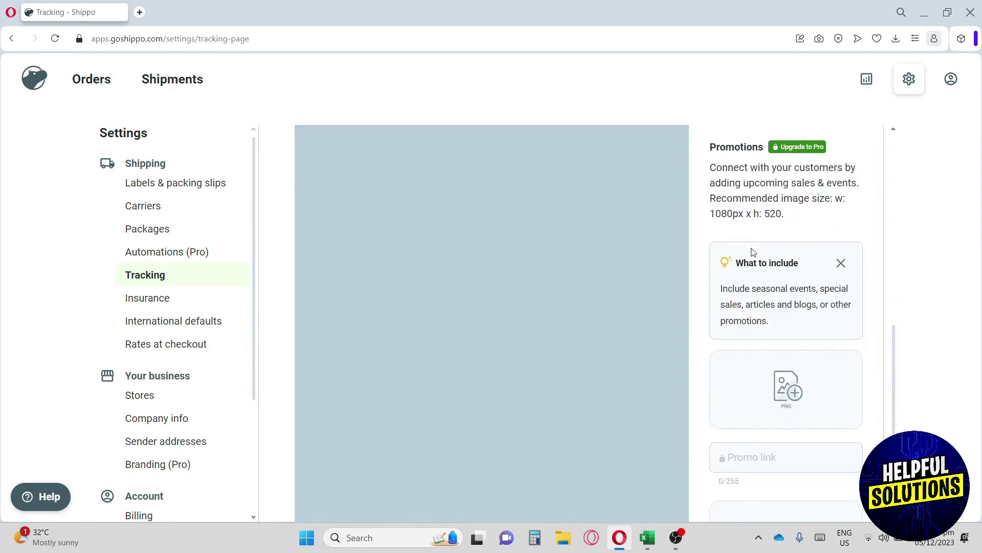
scroll(772, 340, down, 3)
- Go through Insurance to the International defaults page showing DDU, Merchandise and No tax ID
click(190, 302)
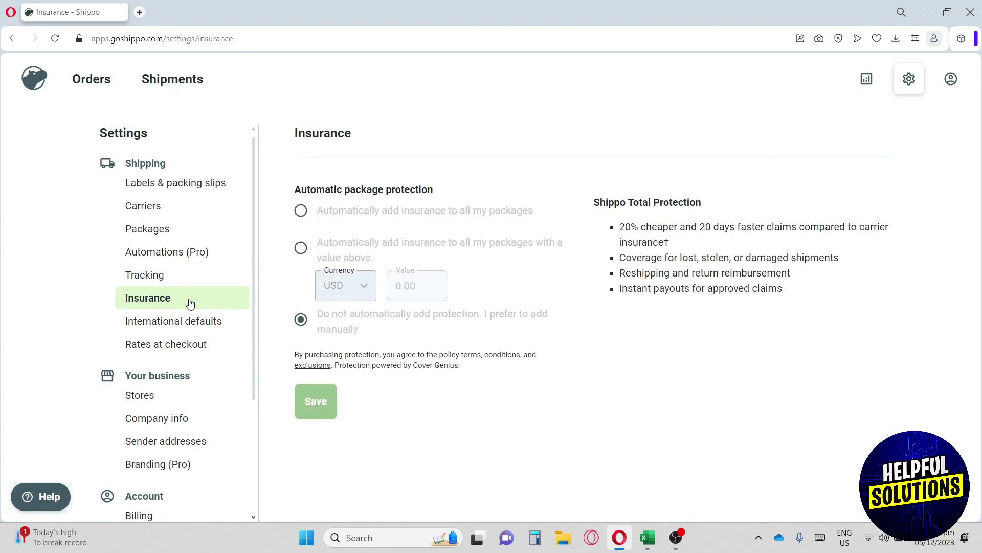
click(171, 329)
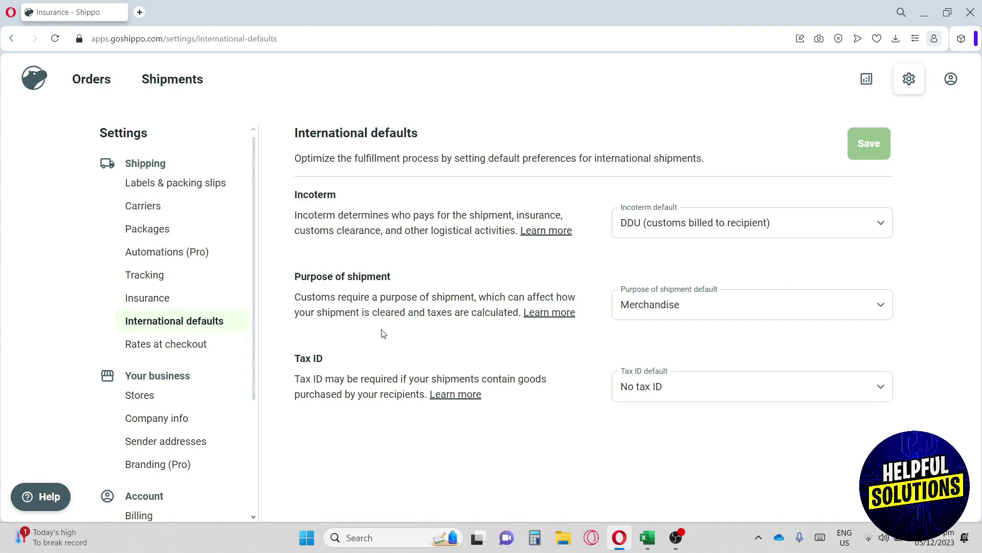
- Open Rates at Checkout, try Add Shipping Option and its Option Type list, then discard it
click(172, 344)
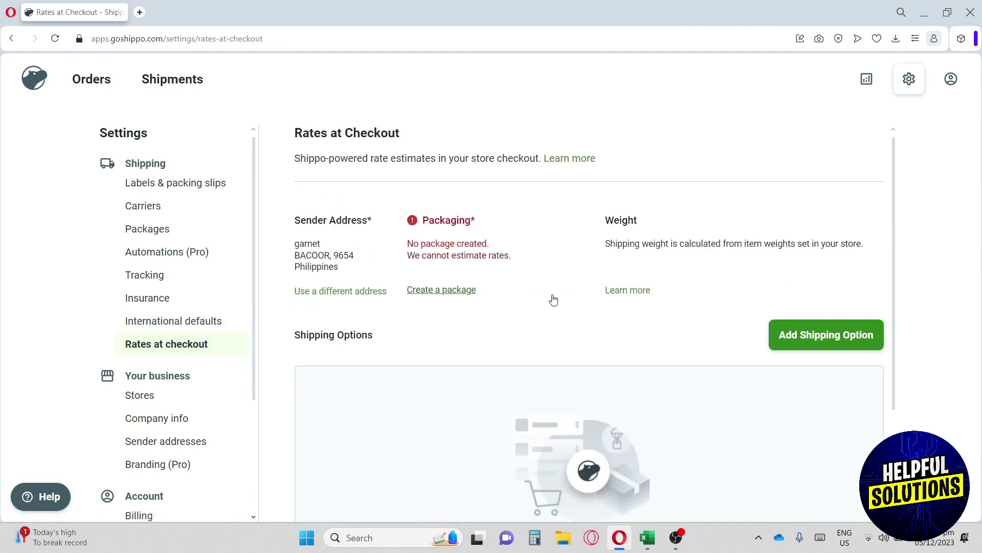
scroll(554, 301, down, 3)
scroll(553, 298, up, 3)
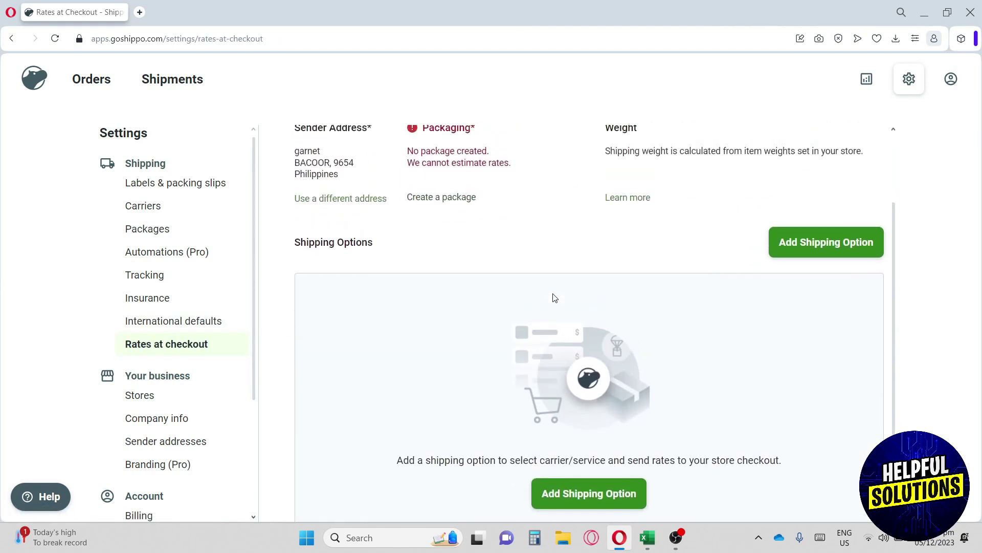
click(812, 346)
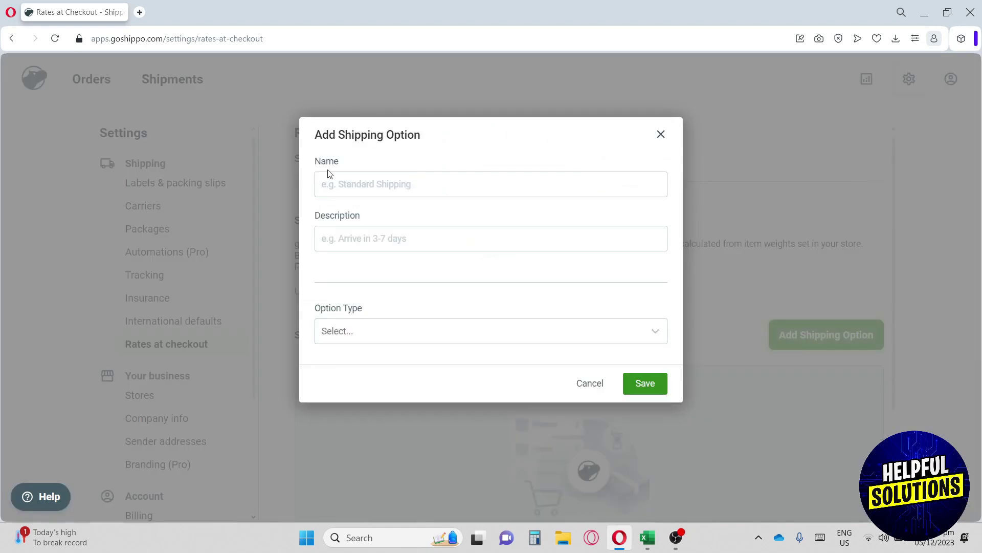
click(342, 183)
click(347, 233)
click(372, 336)
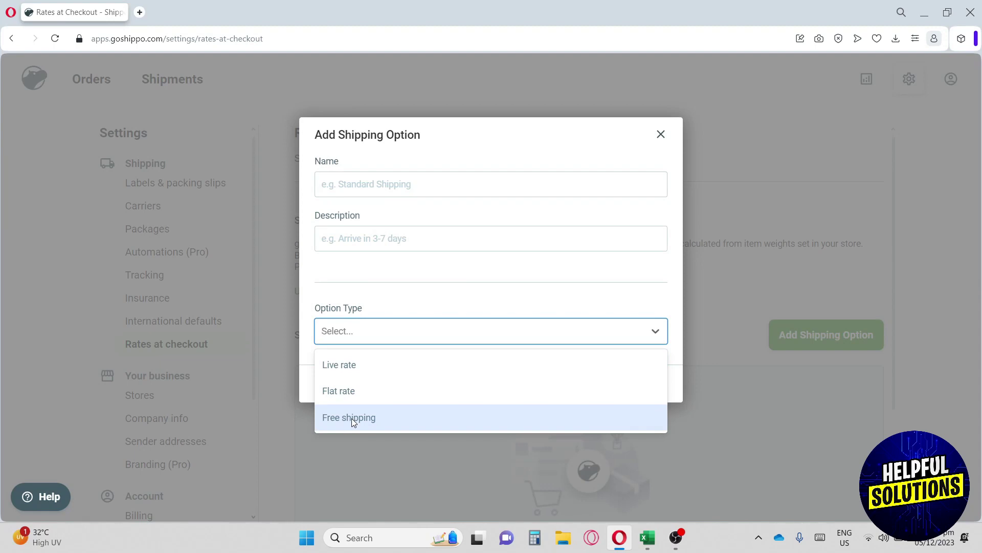
click(659, 135)
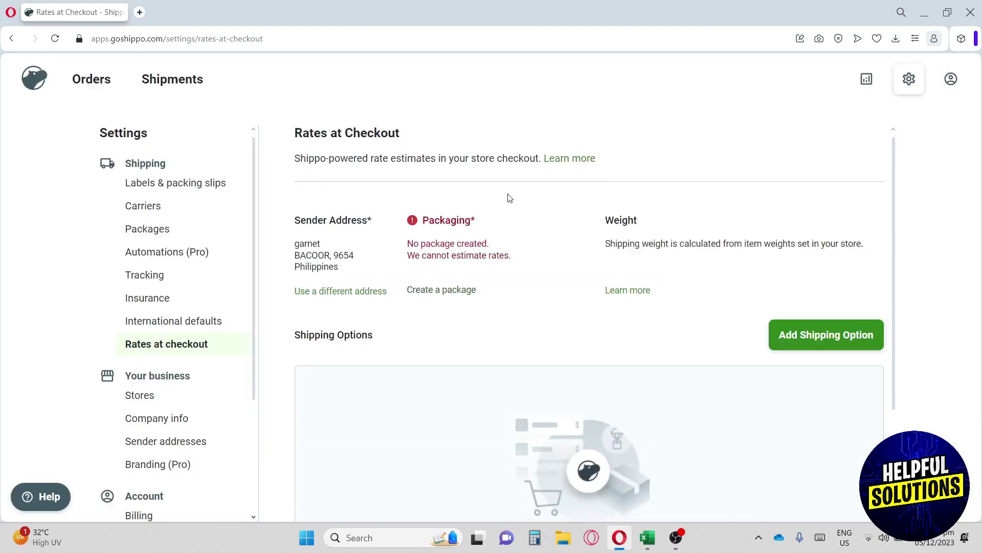
- Browse Stores and Company info (Helpfulsolutions), then open the Sender & return addresses page
click(145, 393)
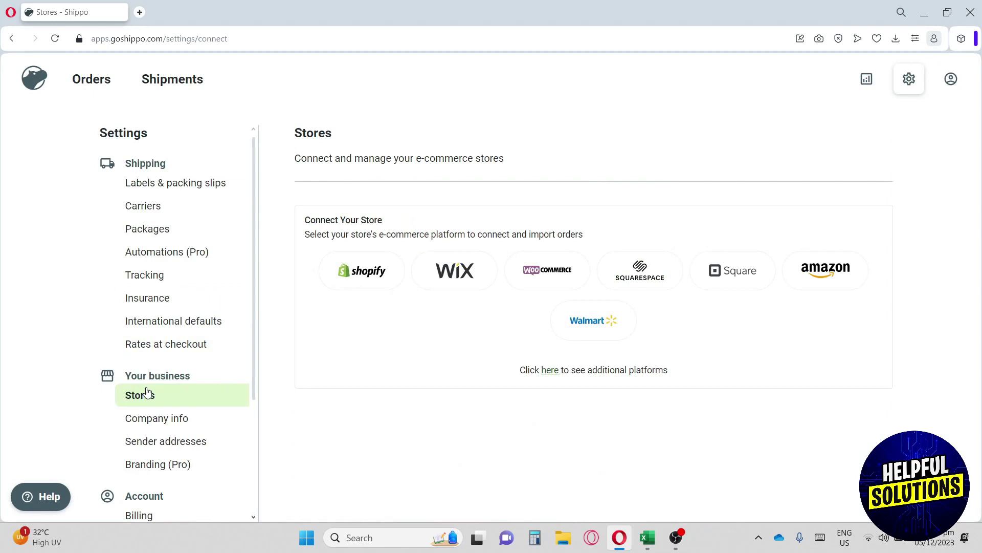
scroll(180, 397, down, 1)
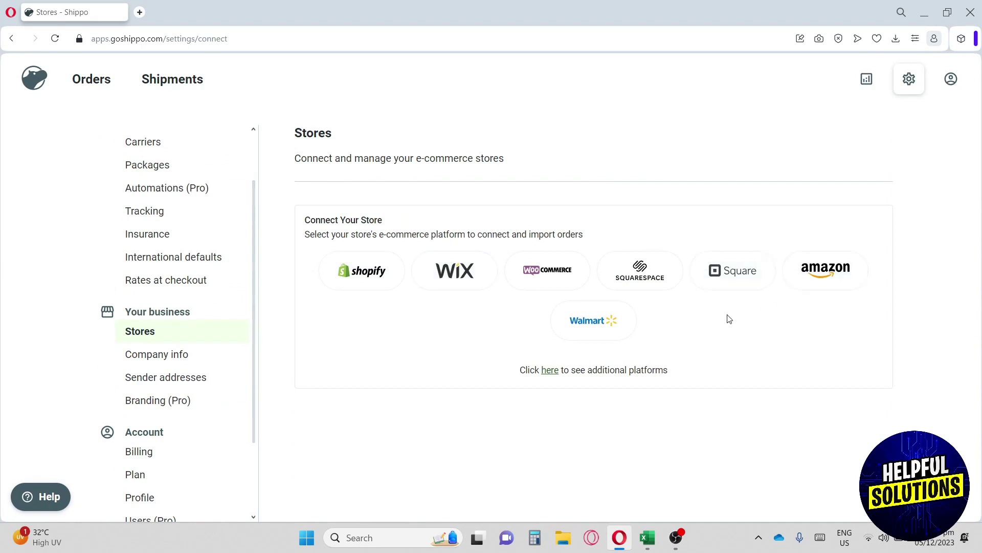
click(174, 357)
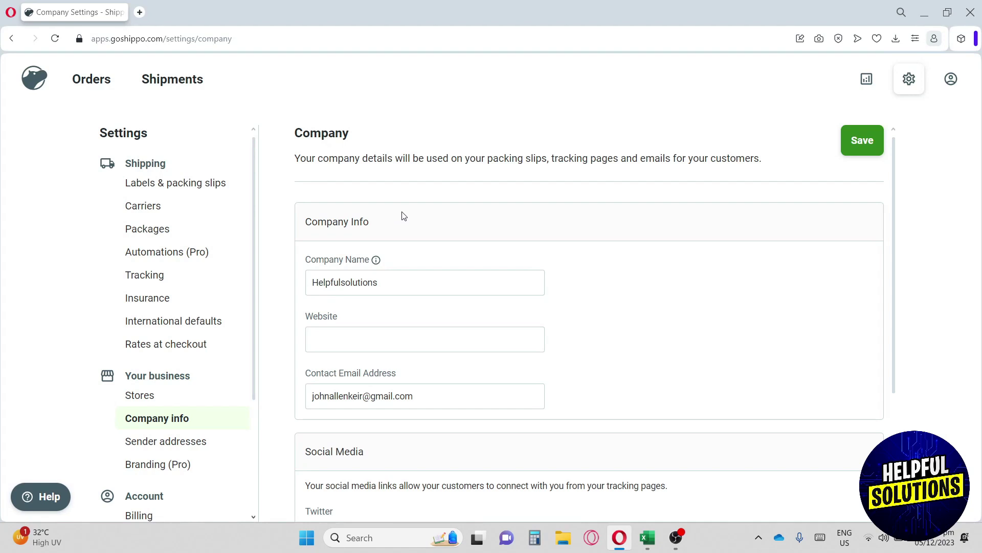
scroll(405, 214, down, 1)
scroll(405, 211, down, 1)
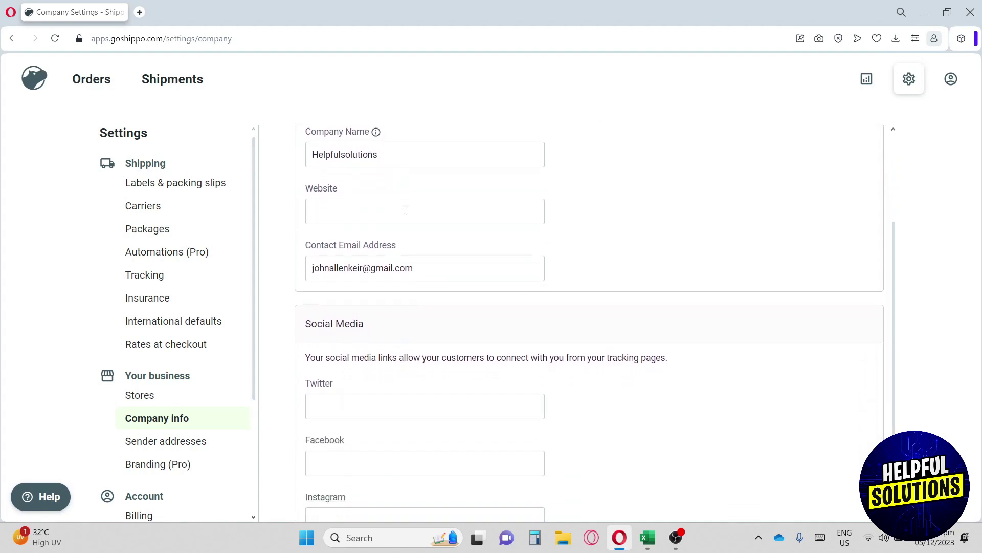
scroll(409, 307, down, 1)
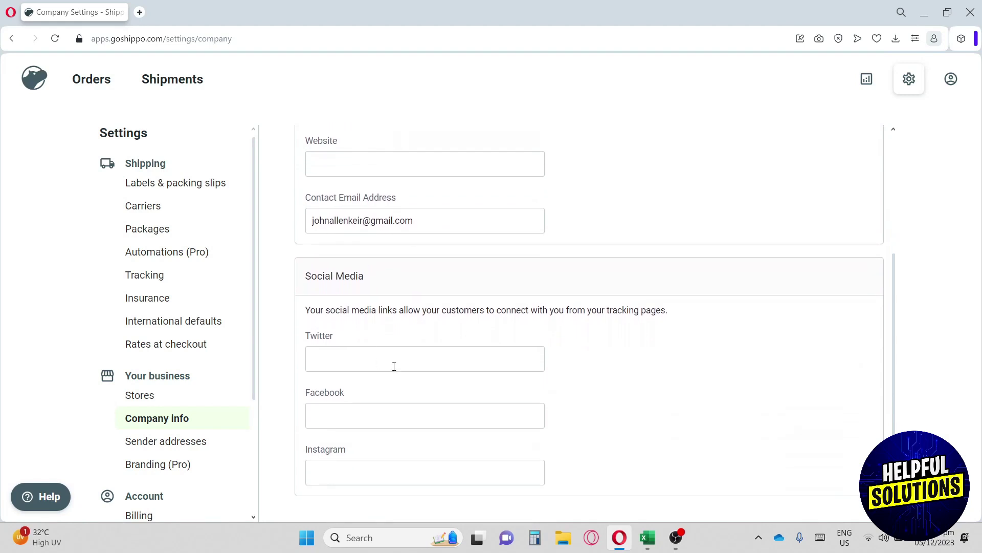
click(156, 447)
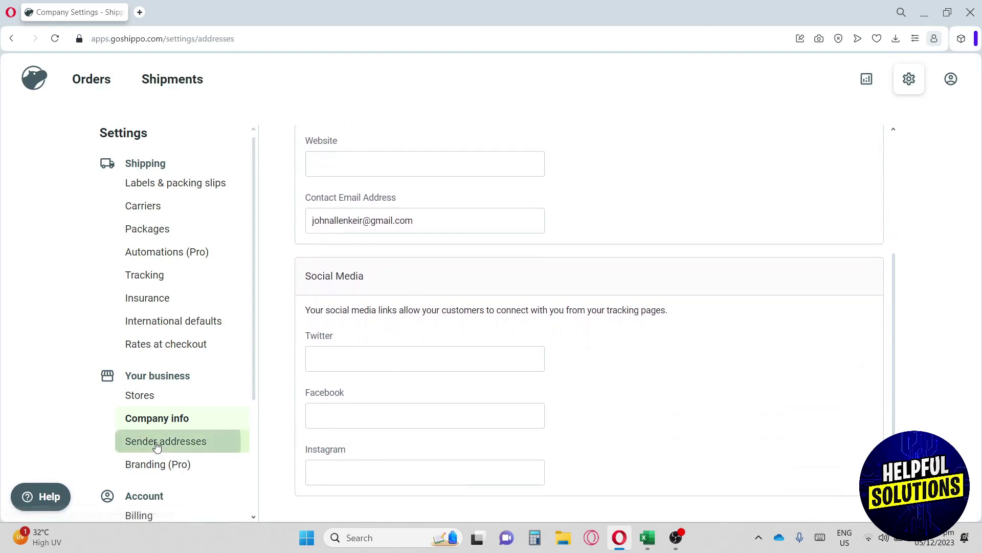